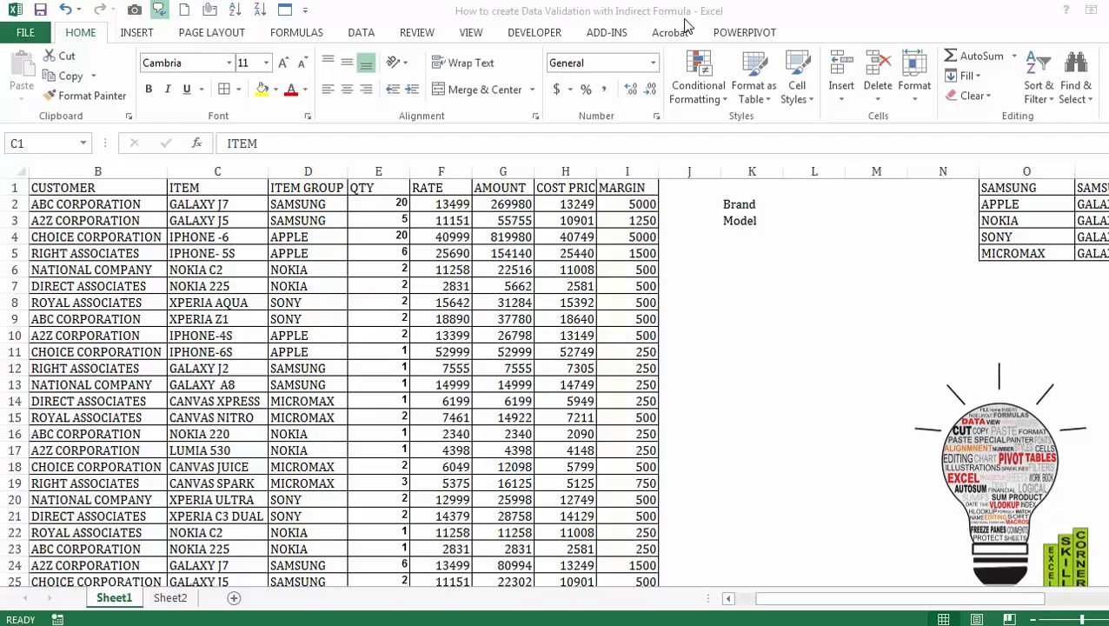
- Examine the sales table's Item and Item Group columns to see how phone models relate to brands
click(730, 273)
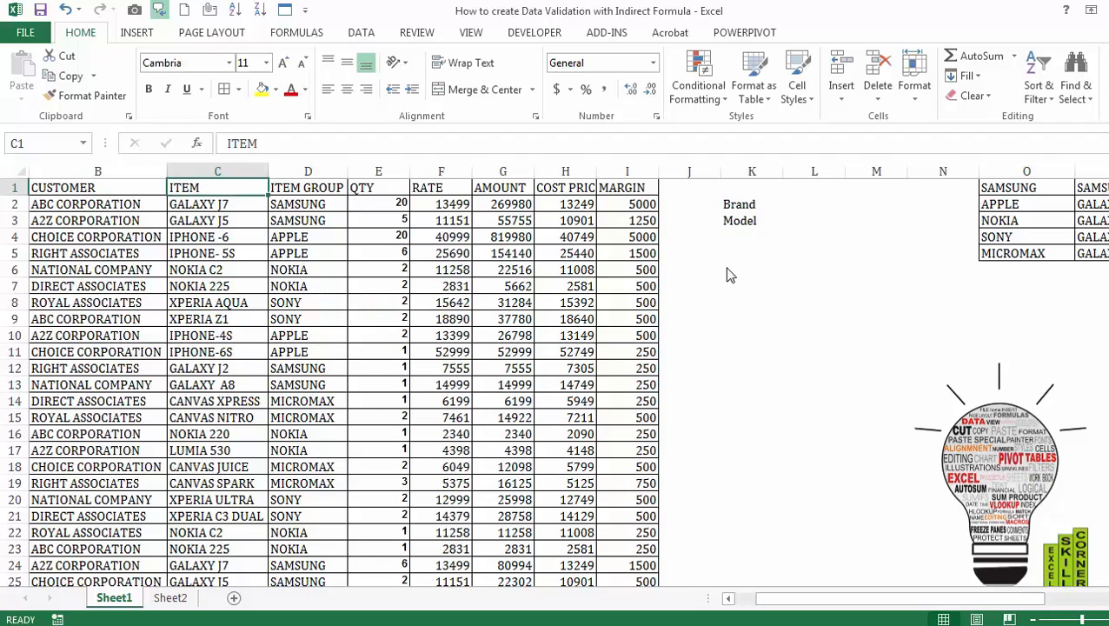
click(785, 209)
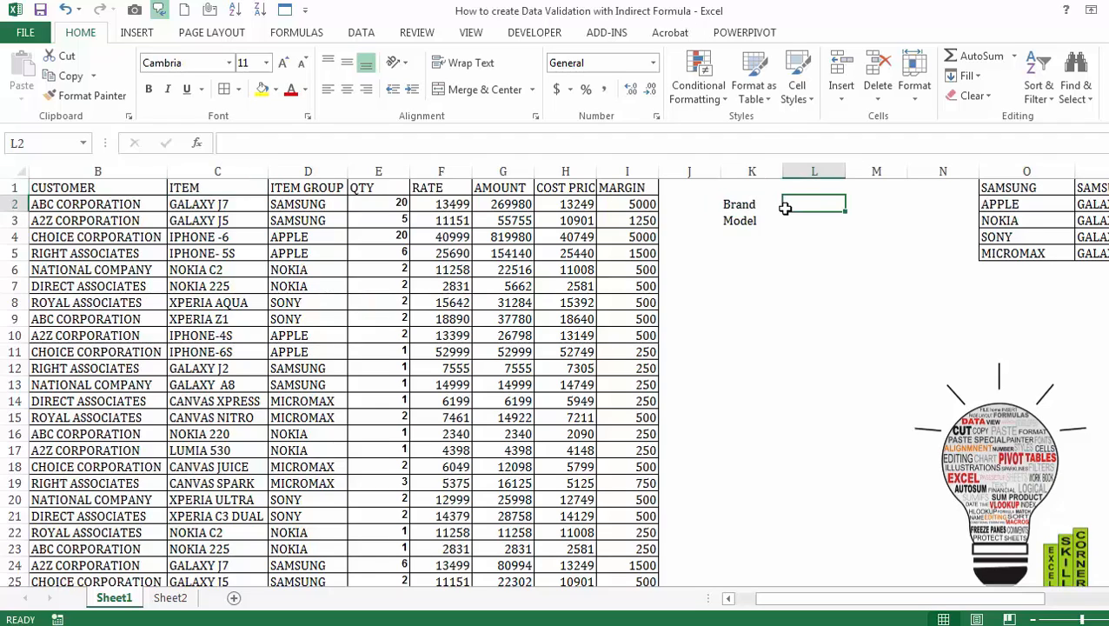
key(Left)
key(Left)
key(Left)
key(Left)
key(Left)
key(Left)
key(Left)
key(Left)
key(Left)
key(Left)
key(Left)
key(Right)
key(Right)
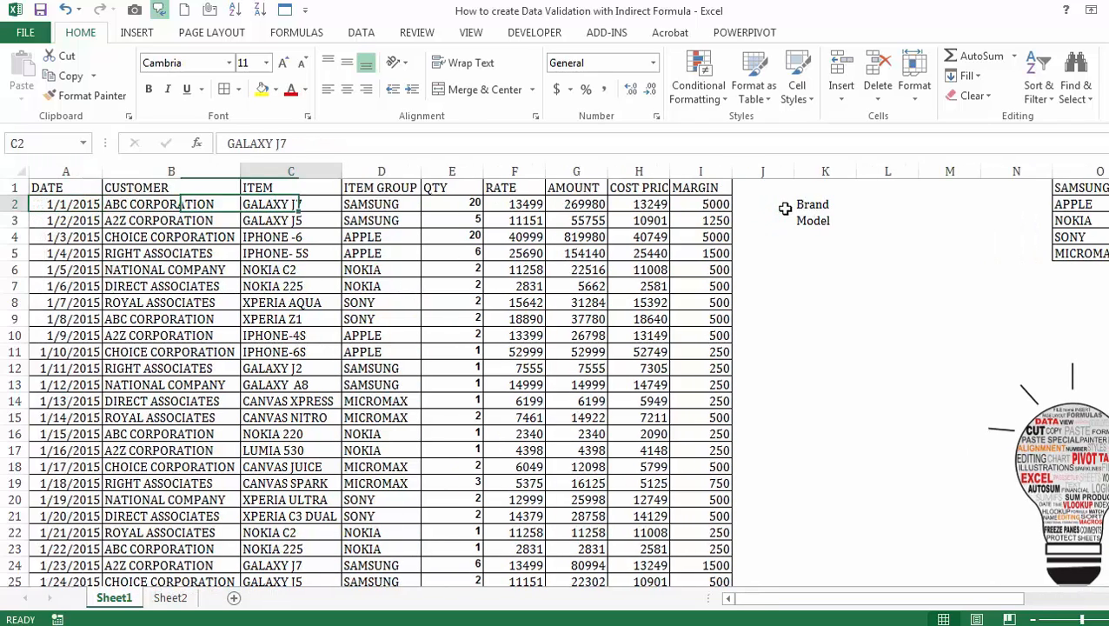
key(Right)
key(Up)
key(Left)
key(Left)
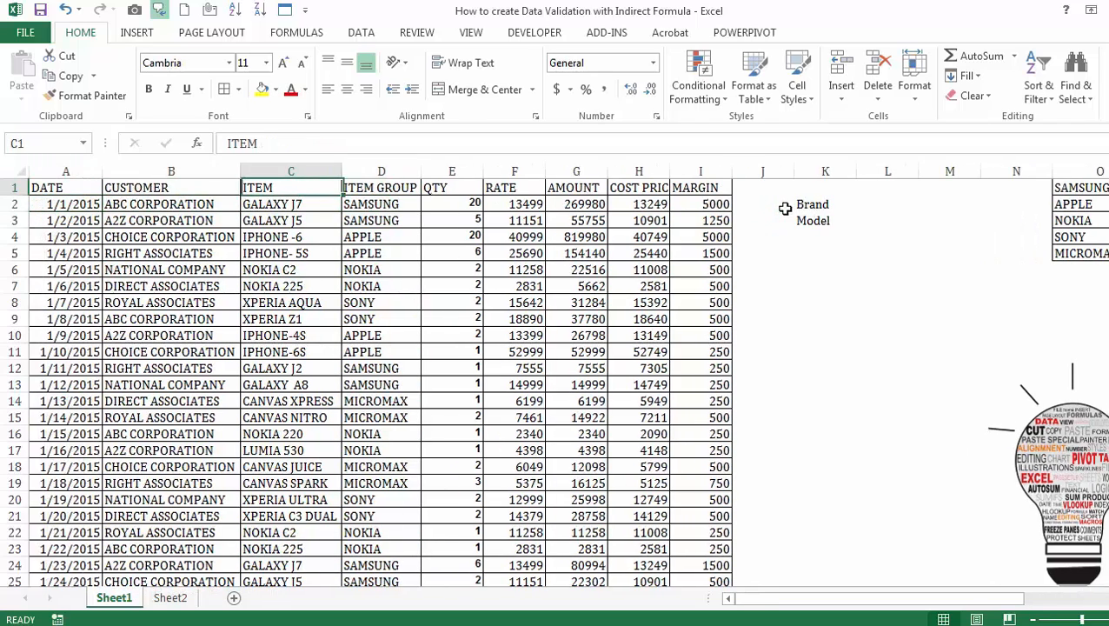
key(Right)
key(Down)
key(Down)
key(Down)
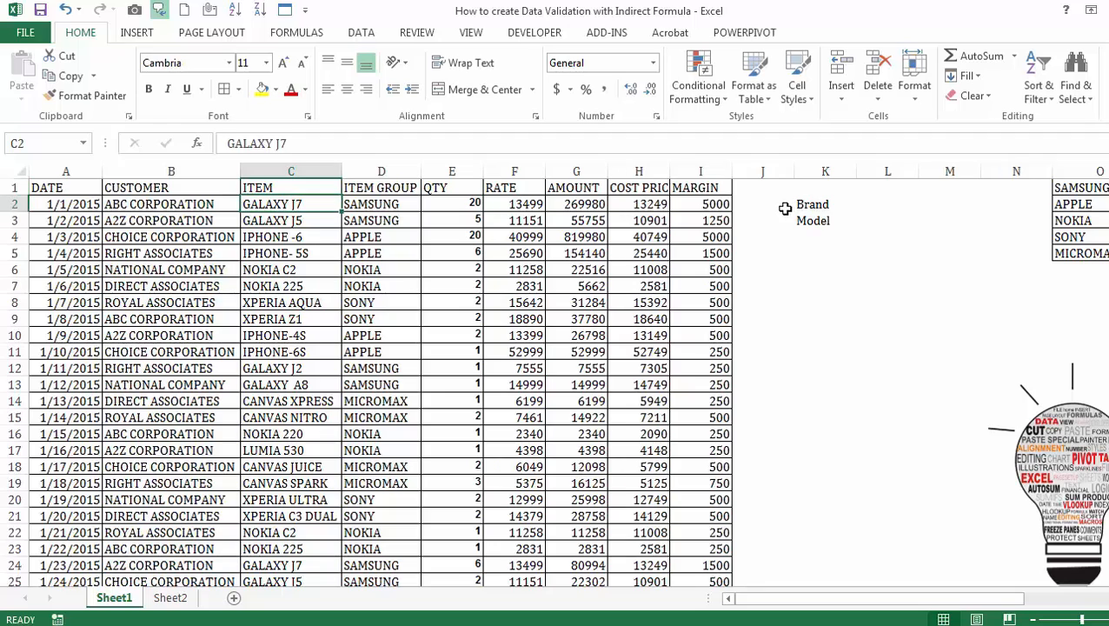
key(Down)
key(Right)
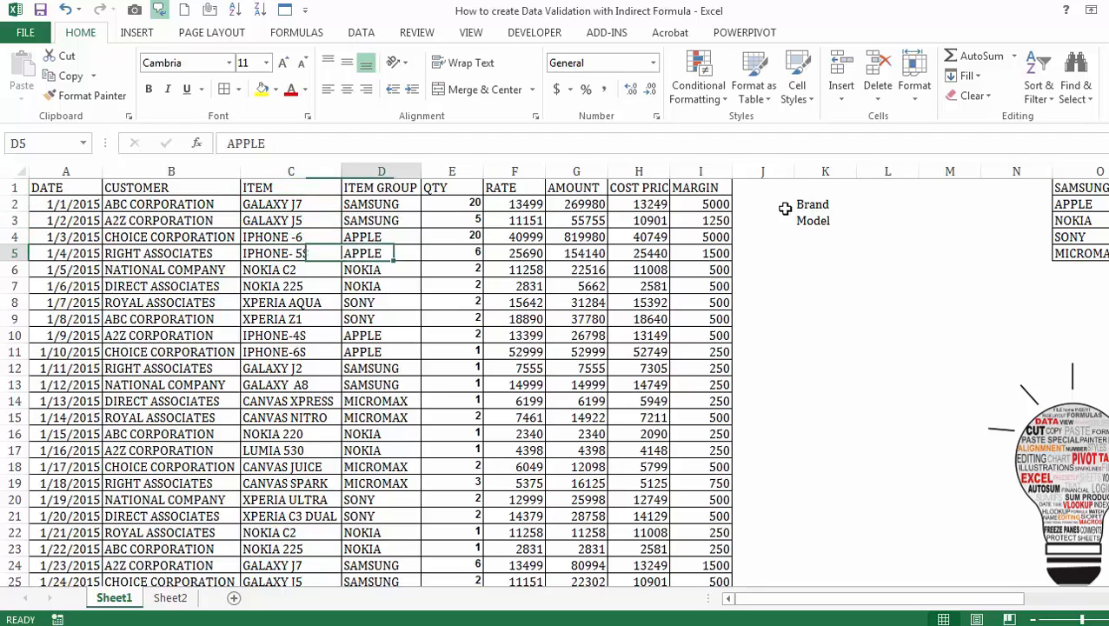
key(Up)
key(Left)
- Examine the Brand and Model labels in K2:K3 and the empty cells around them
key(Right)
key(Right)
key(Right)
key(Right)
key(Right)
key(Right)
key(Right)
key(Right)
key(Right)
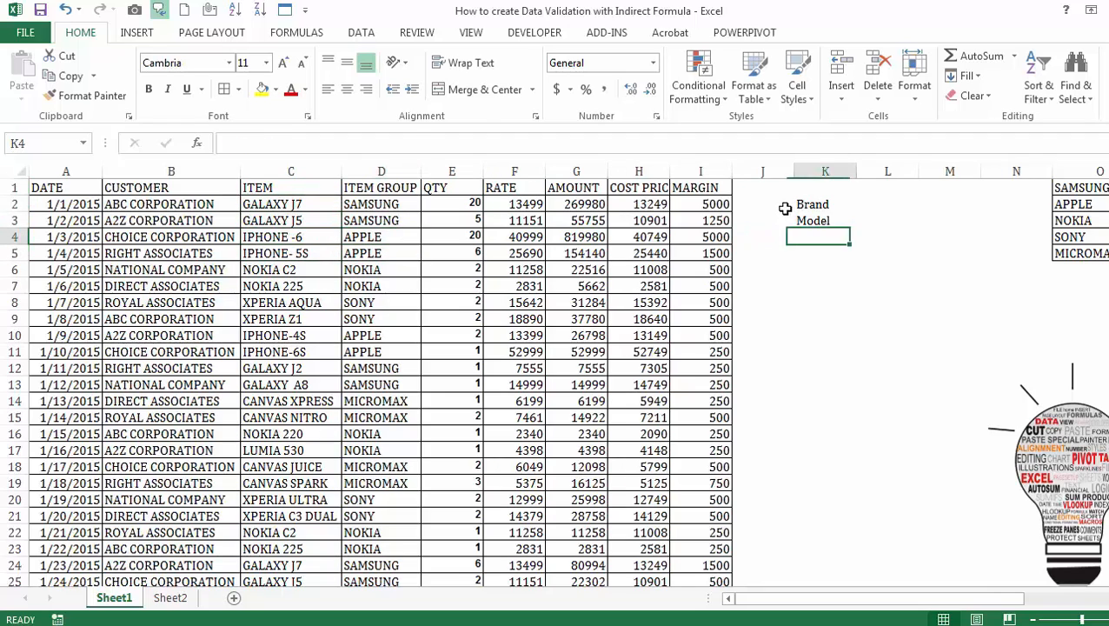
key(Up)
key(Up)
key(Up)
key(Left)
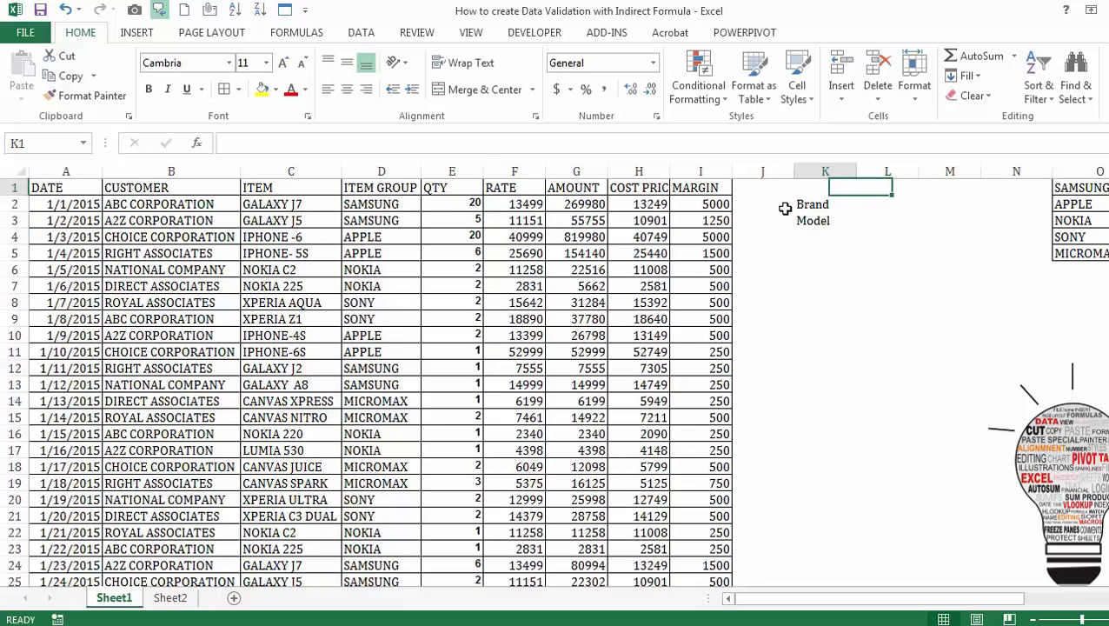
key(Down)
key(Right)
key(Right)
key(Right)
key(Up)
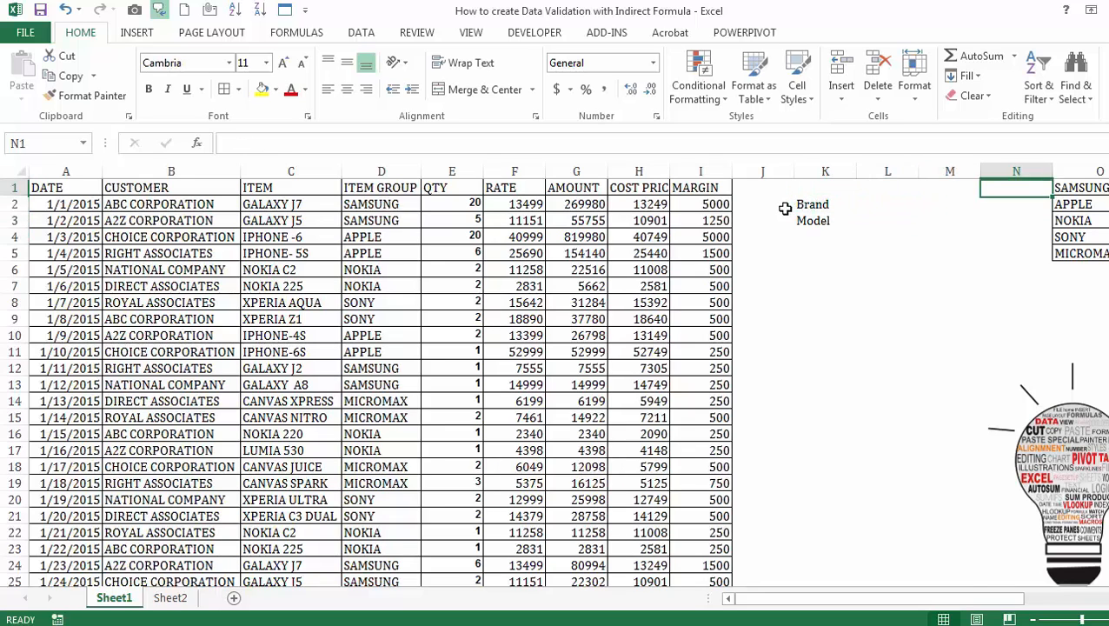
- Review the brand list in column O and the model lists under each brand header in columns P to T
key(Right)
key(Right)
key(Right)
key(Right)
key(Right)
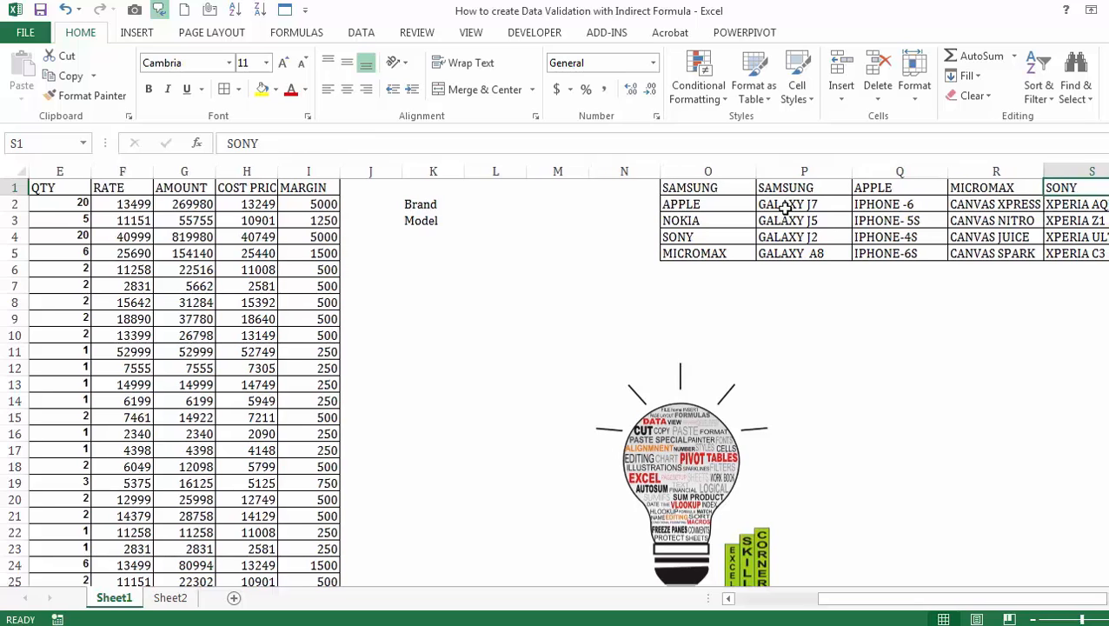
key(Right)
key(Down)
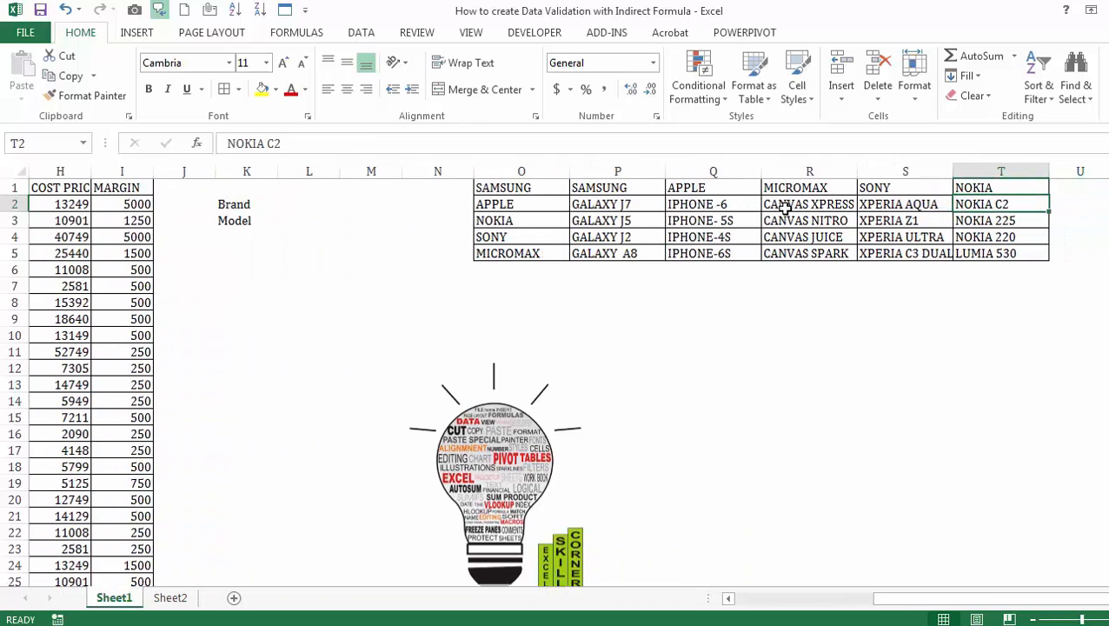
key(Down)
key(Left)
key(Left)
key(Left)
key(Left)
key(Left)
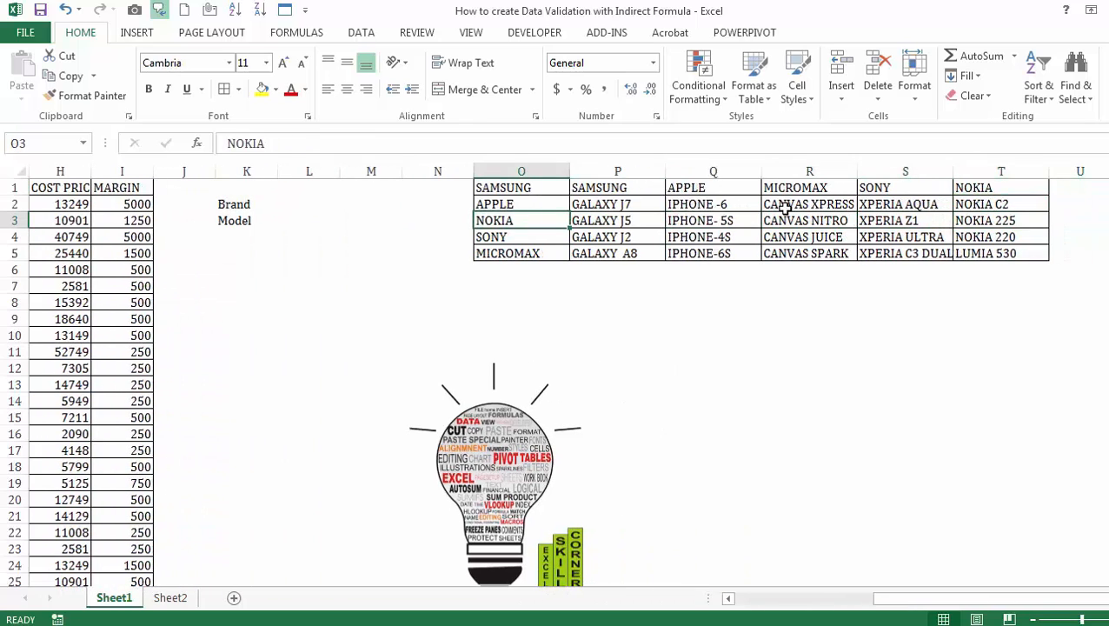
- Name the brand list in O1:O5 as BRAND
key(Up)
key(Up)
key(ctrl+shift+Down)
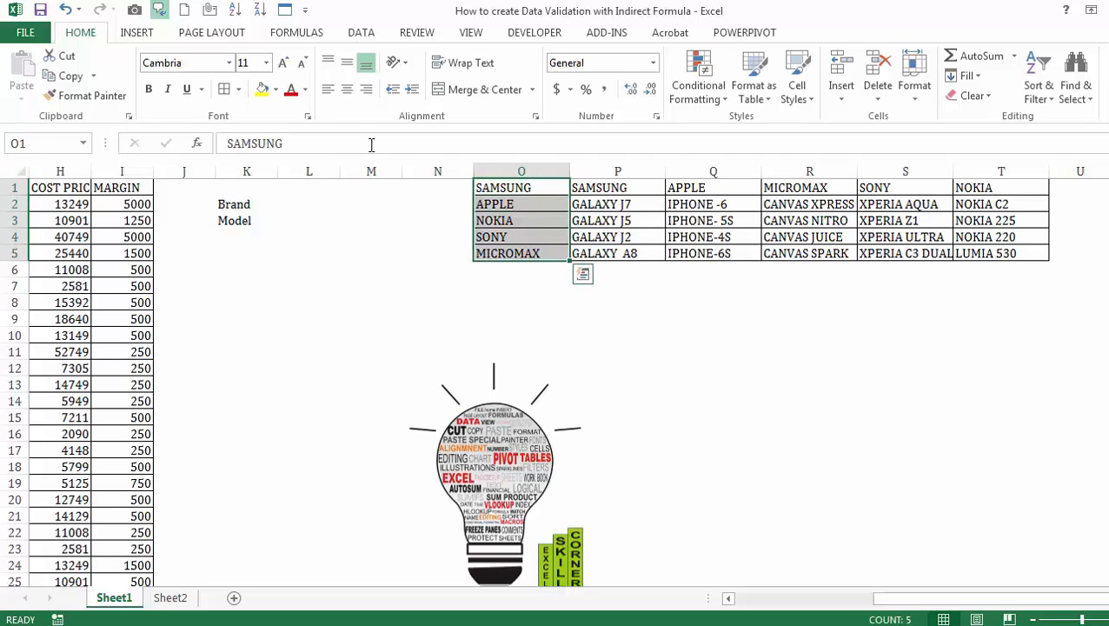
click(61, 140)
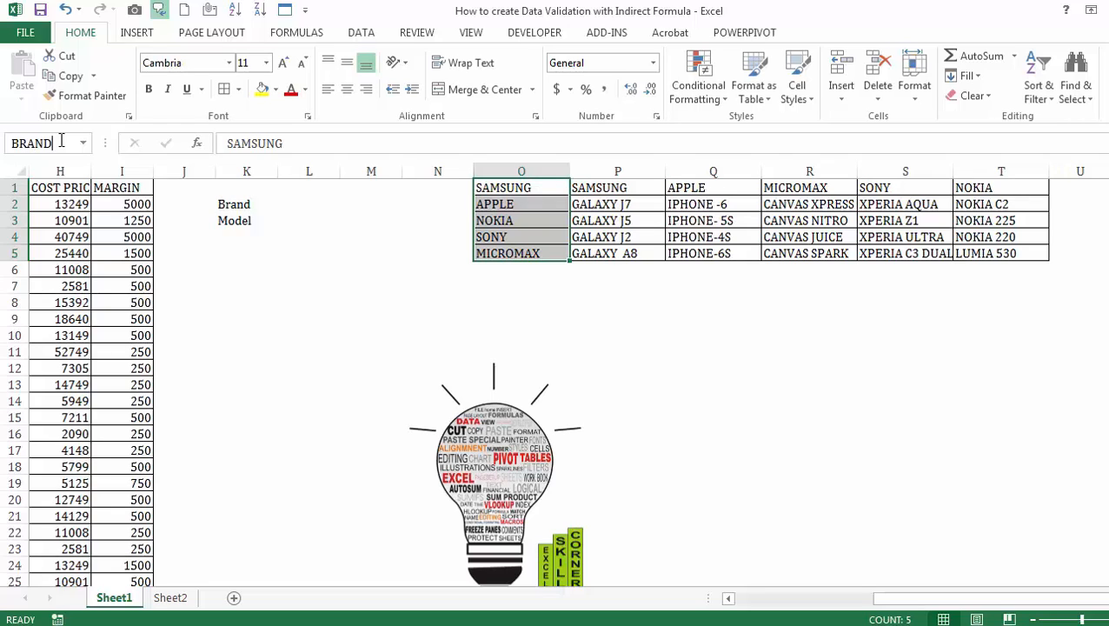
text(BRAND)
key(Return)
click(315, 254)
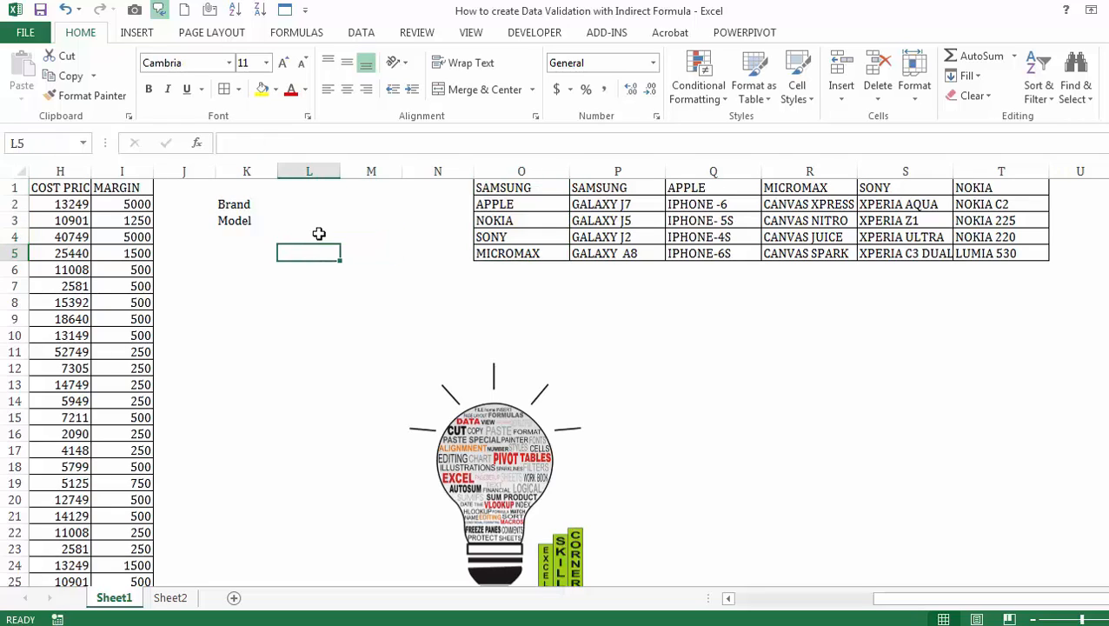
- Add list data validation to the Brand cell L2, using the named range BRAND as its source
click(290, 207)
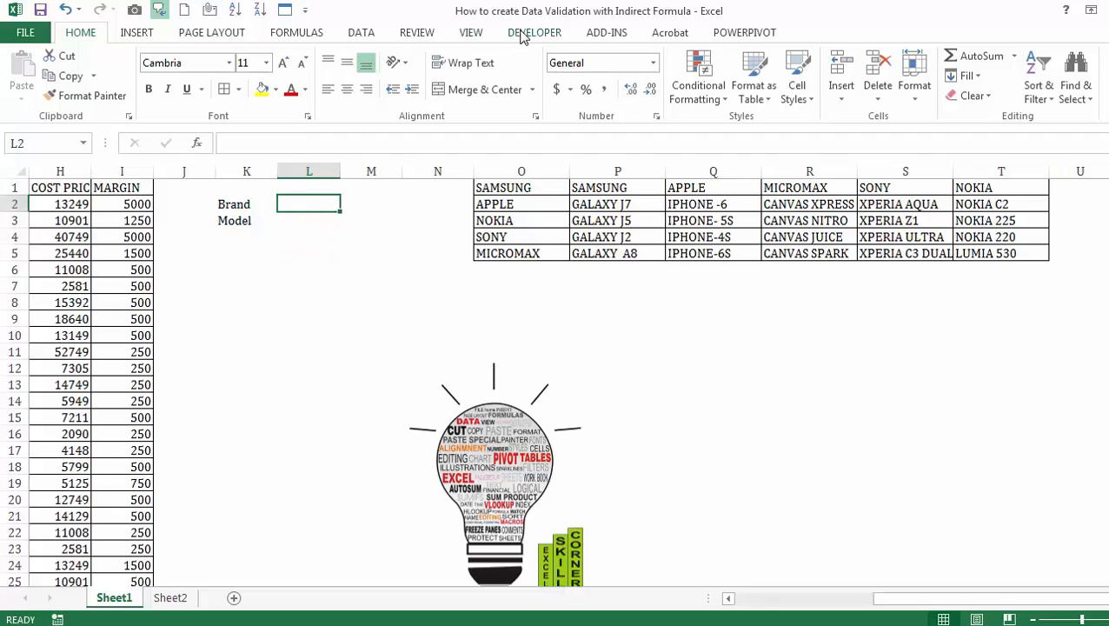
click(361, 35)
click(687, 101)
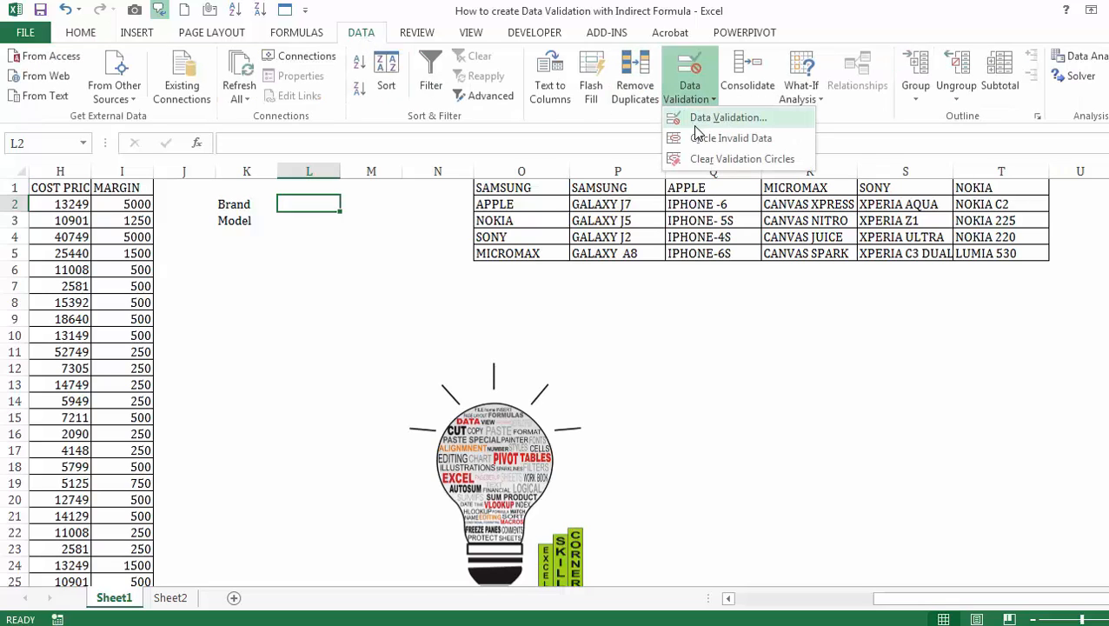
click(702, 118)
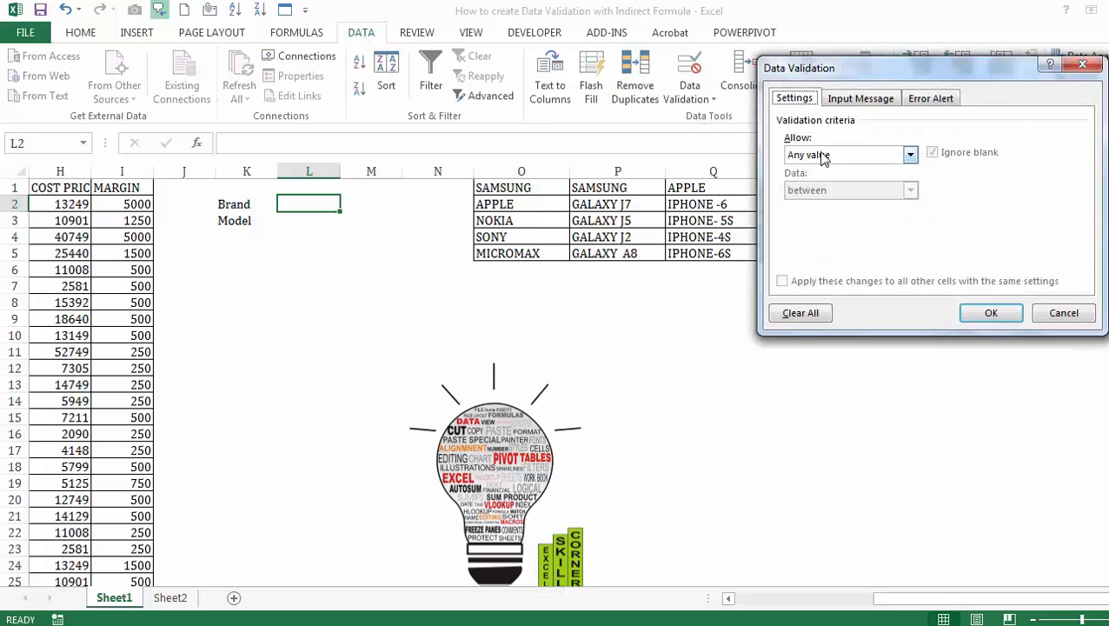
click(823, 156)
click(821, 206)
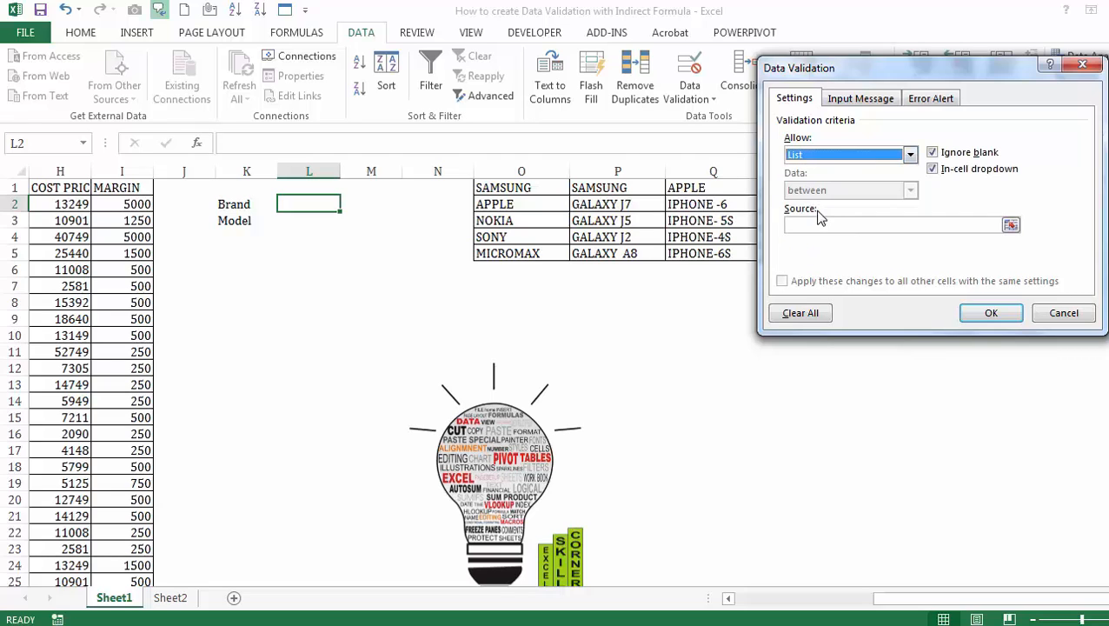
click(817, 223)
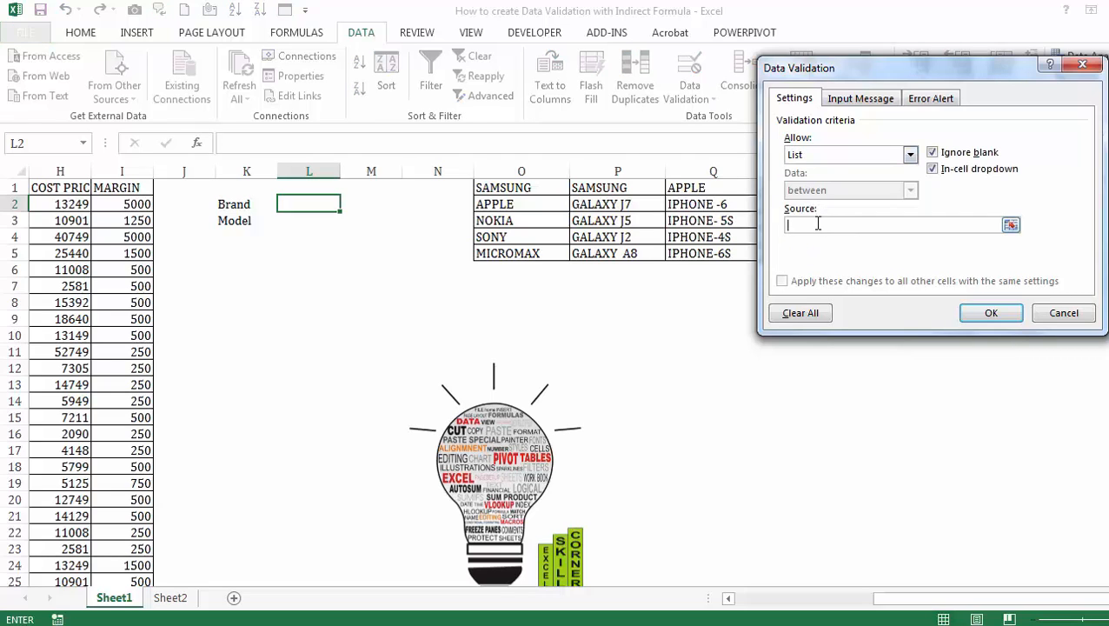
key(F3)
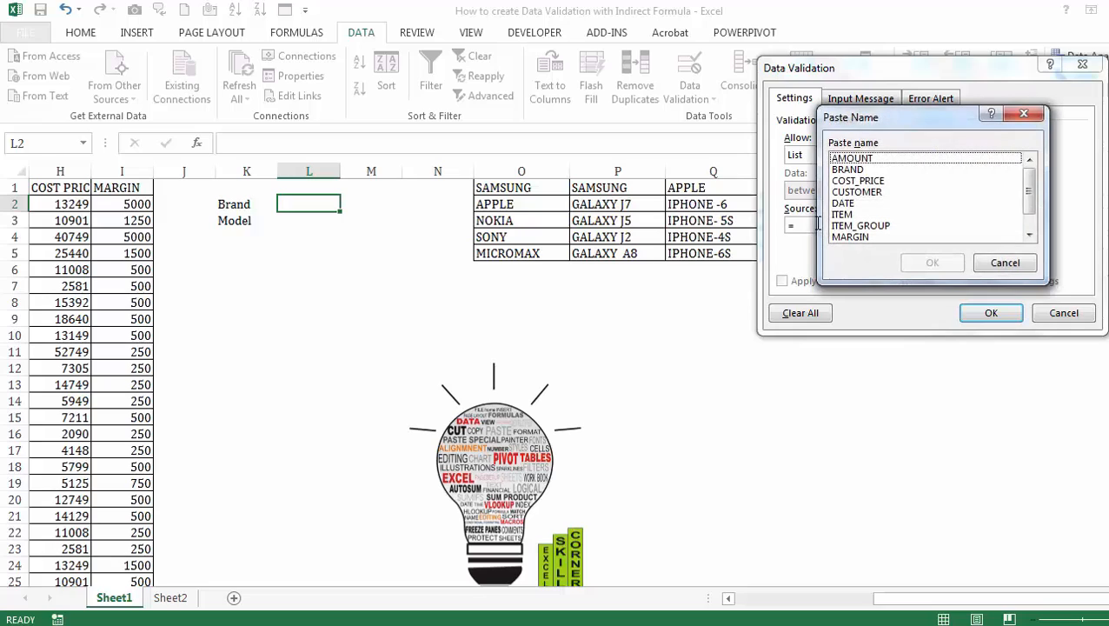
click(854, 171)
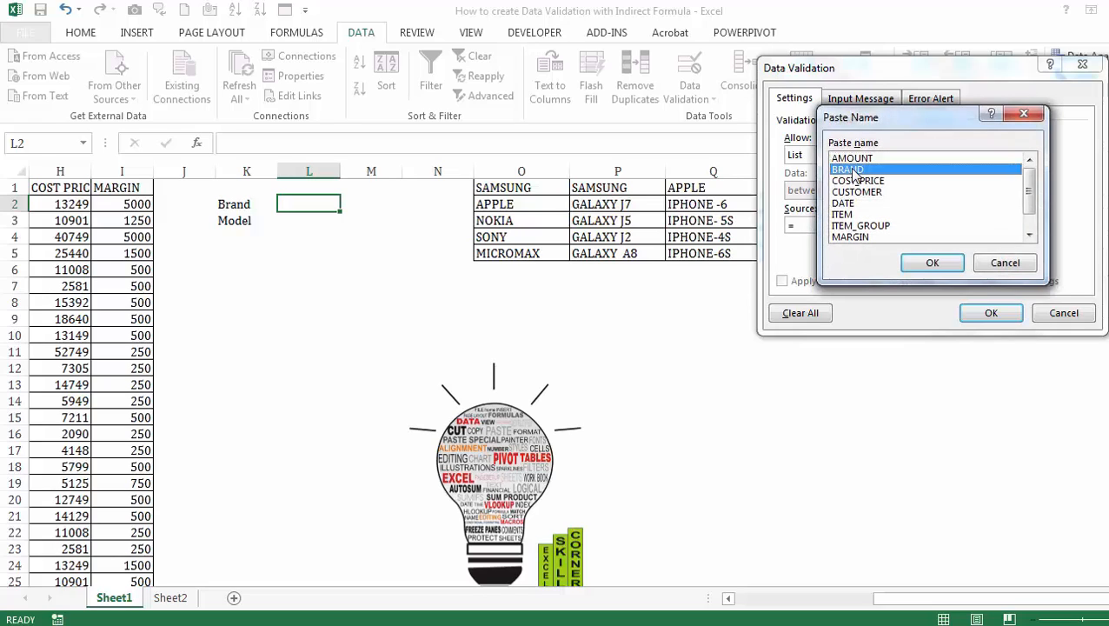
click(932, 262)
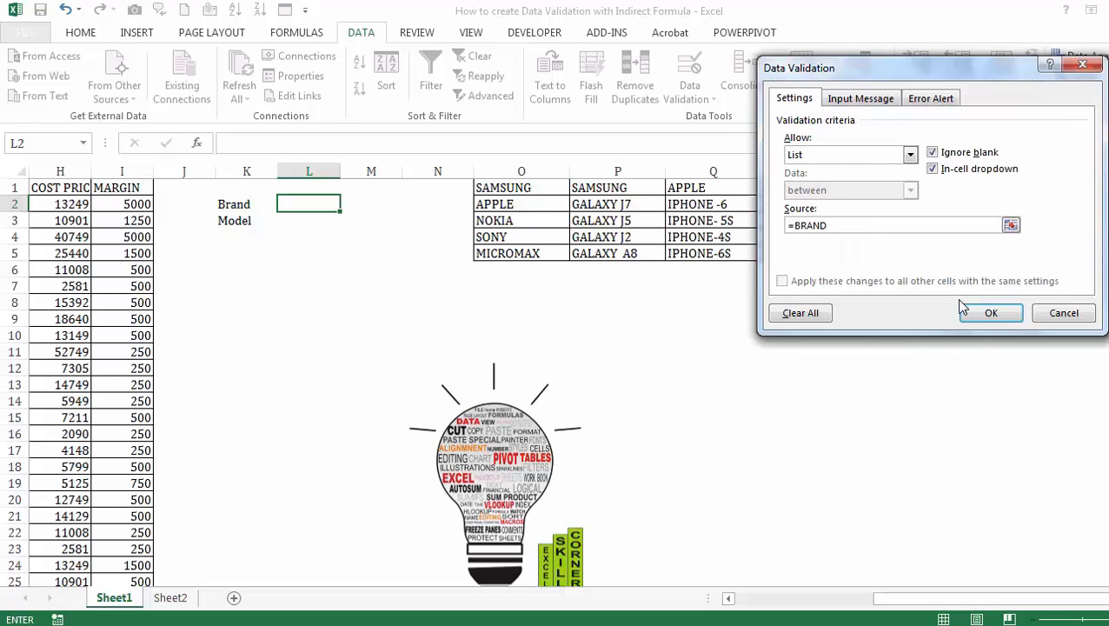
click(986, 313)
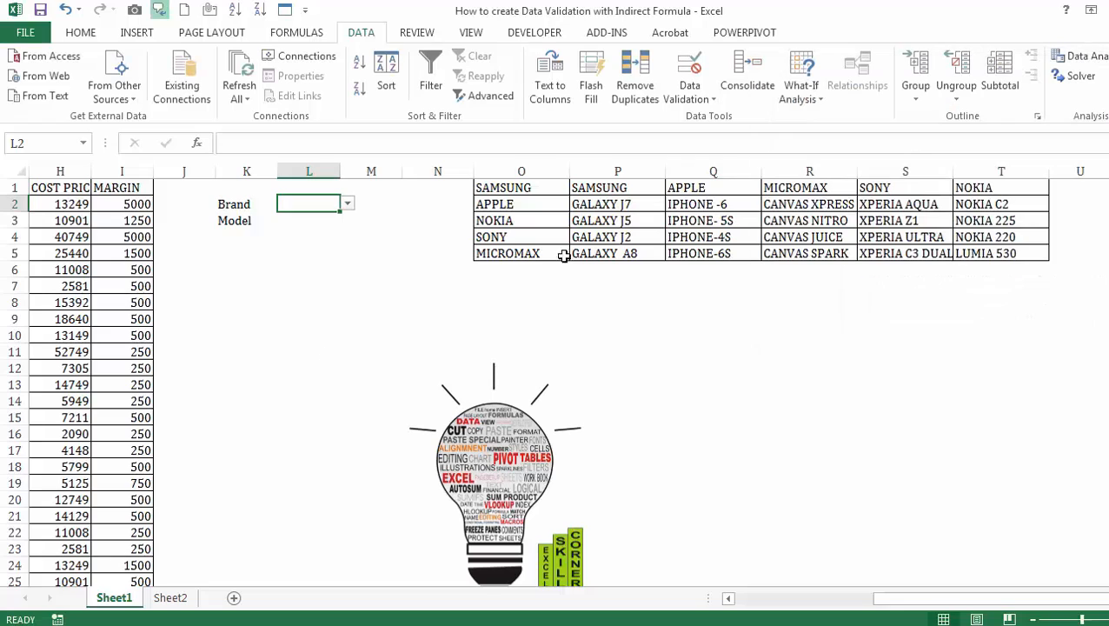
- Choose SAMSUNG from the new drop-down list in the Brand cell L2
click(347, 203)
click(337, 215)
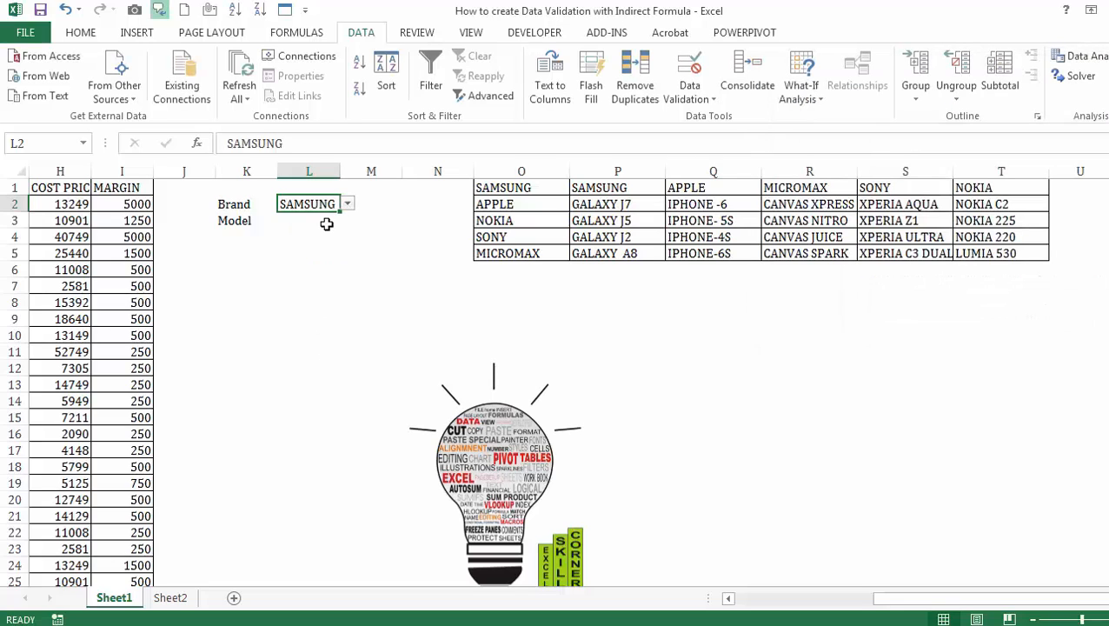
click(326, 223)
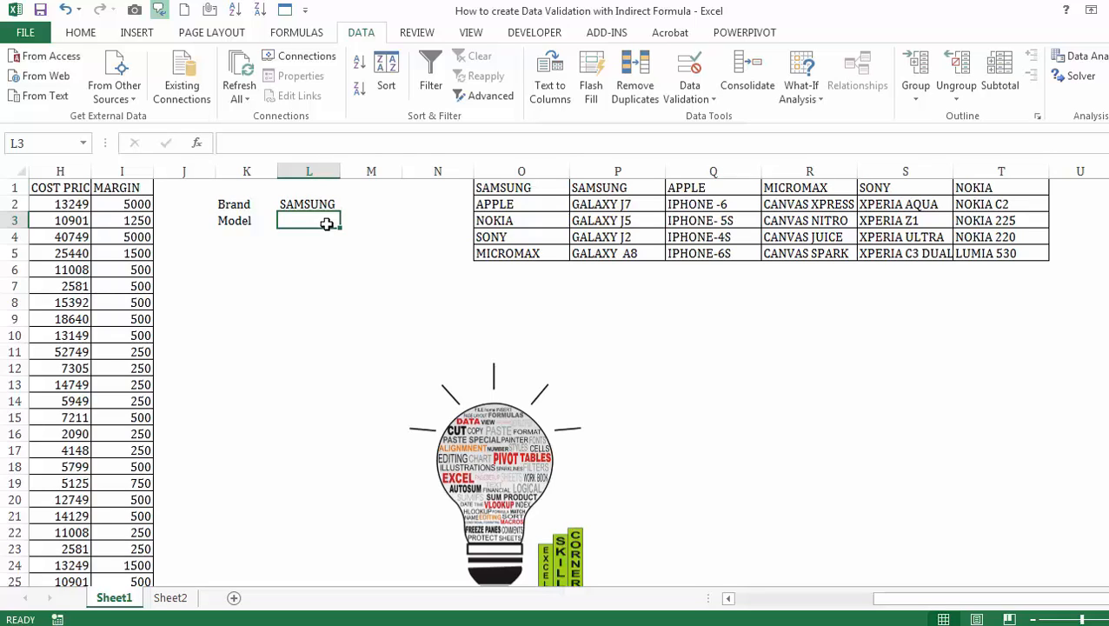
drag(326, 223, 326, 270)
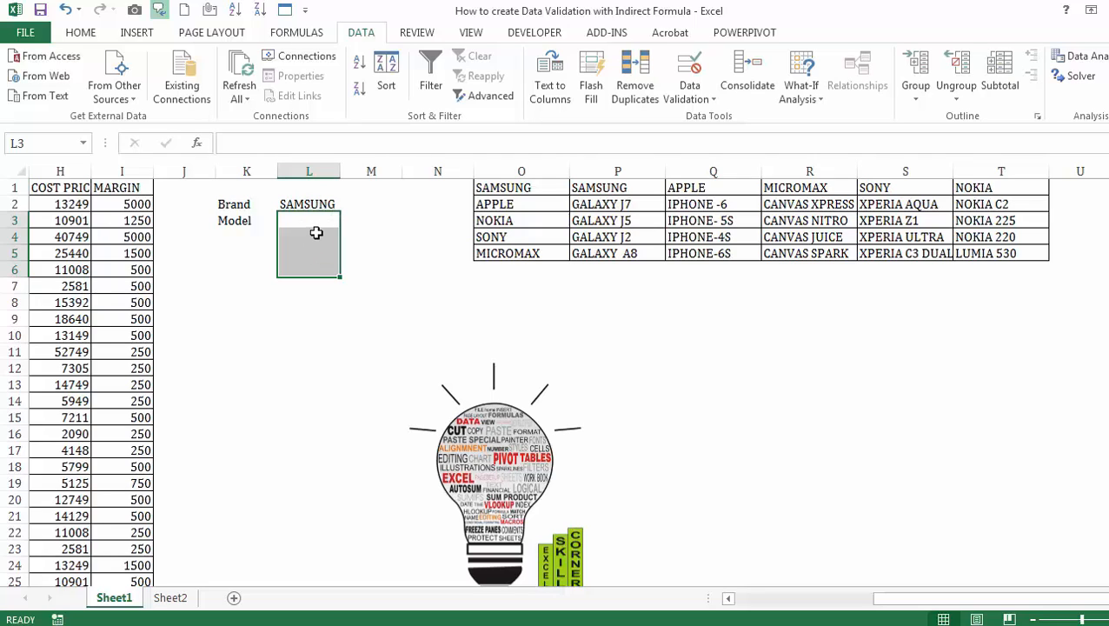
- Create named ranges from P1:T5, using only the top row values as names
click(623, 190)
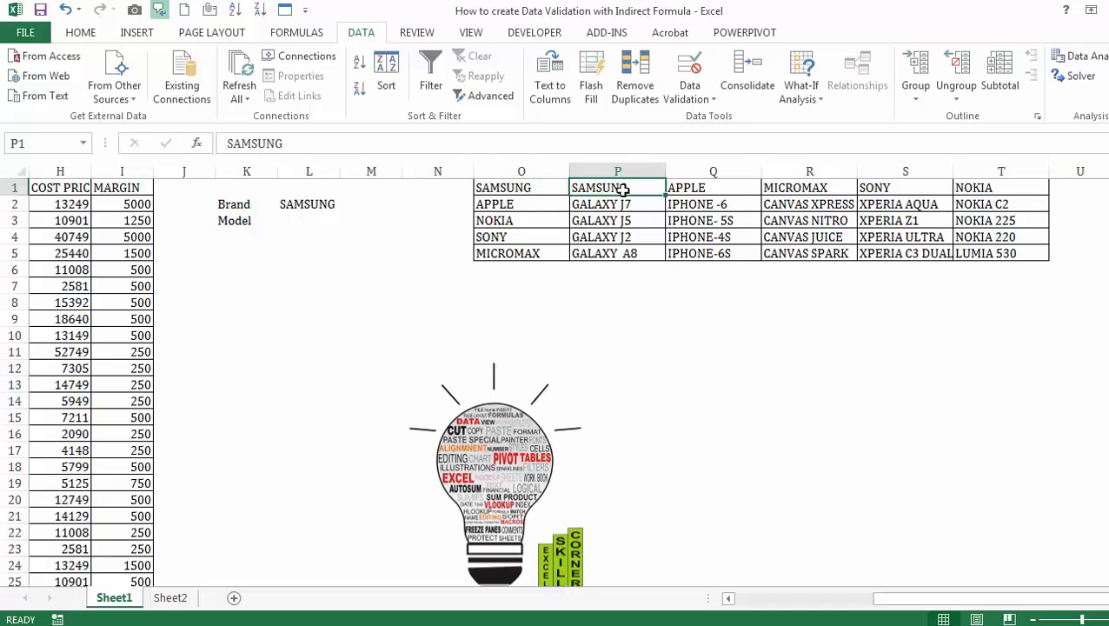
key(ctrl+shift+Down)
key(ctrl+shift+Right)
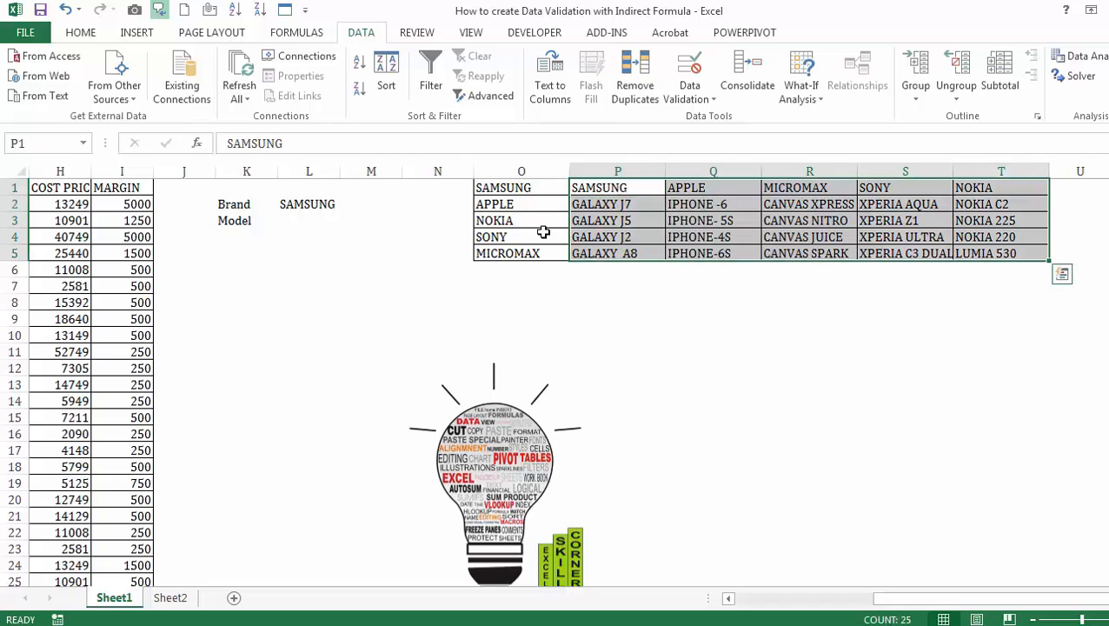
click(311, 35)
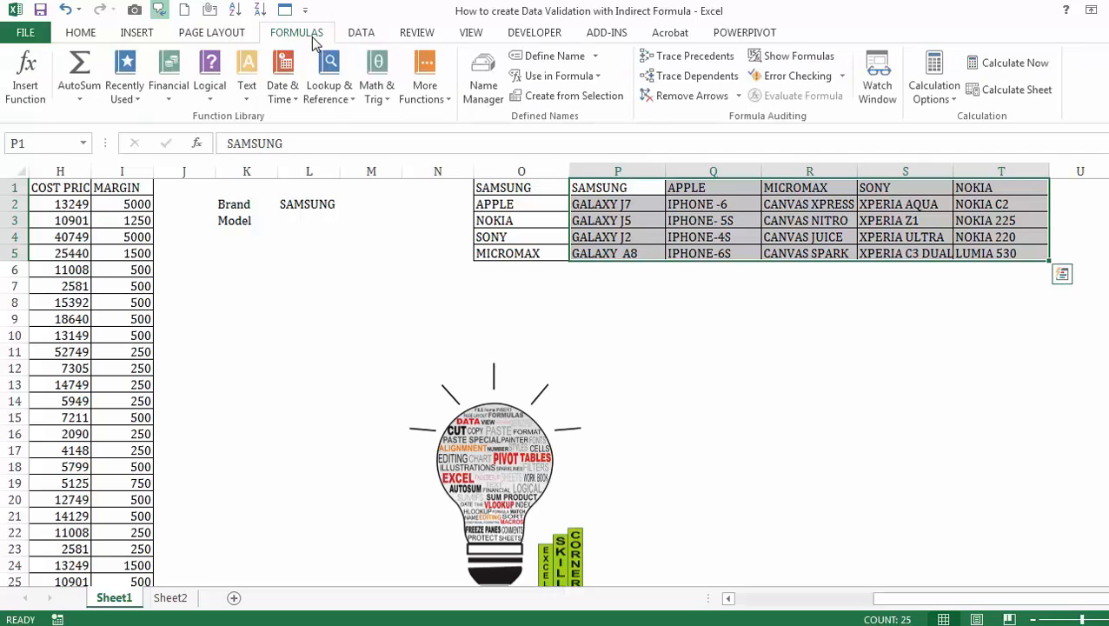
click(556, 96)
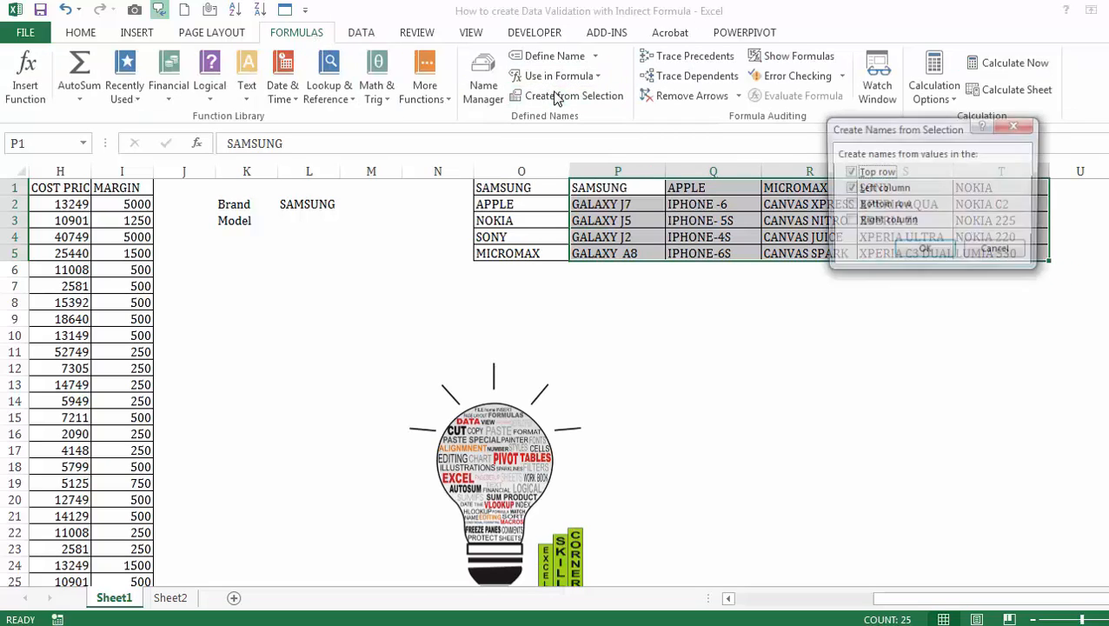
click(849, 190)
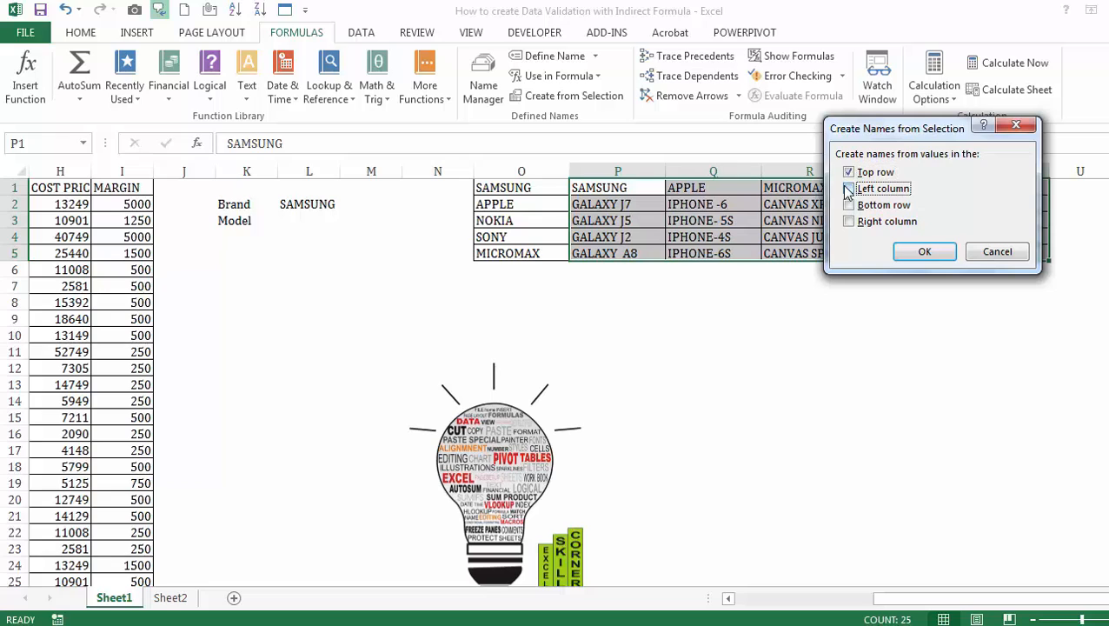
click(922, 252)
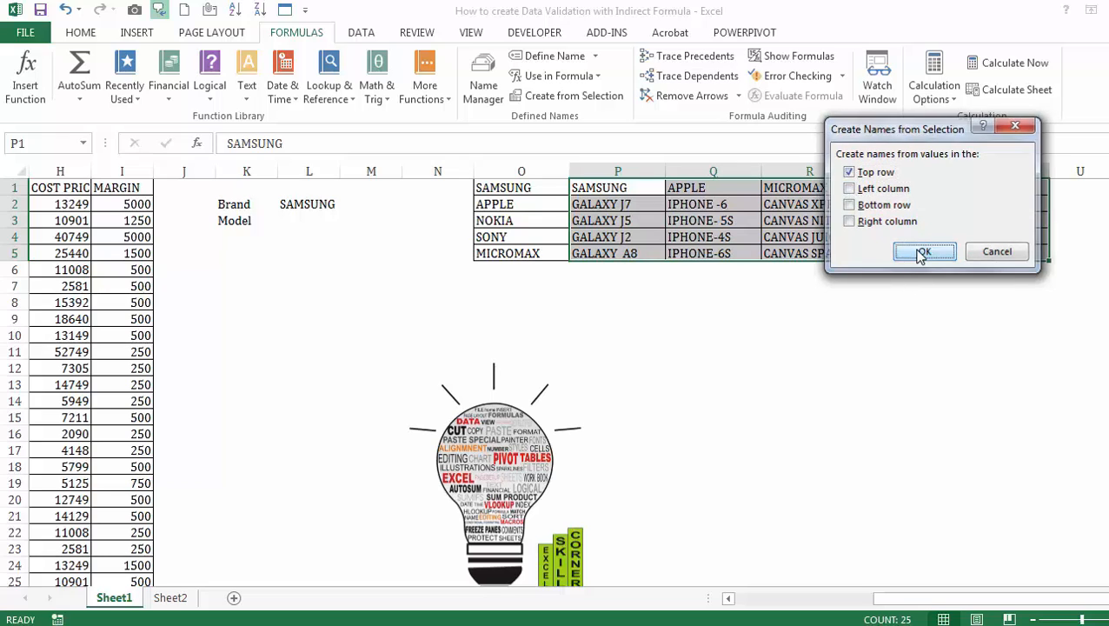
- Check the named ranges created for the model lists in columns P to T by selecting each brand's models
click(650, 212)
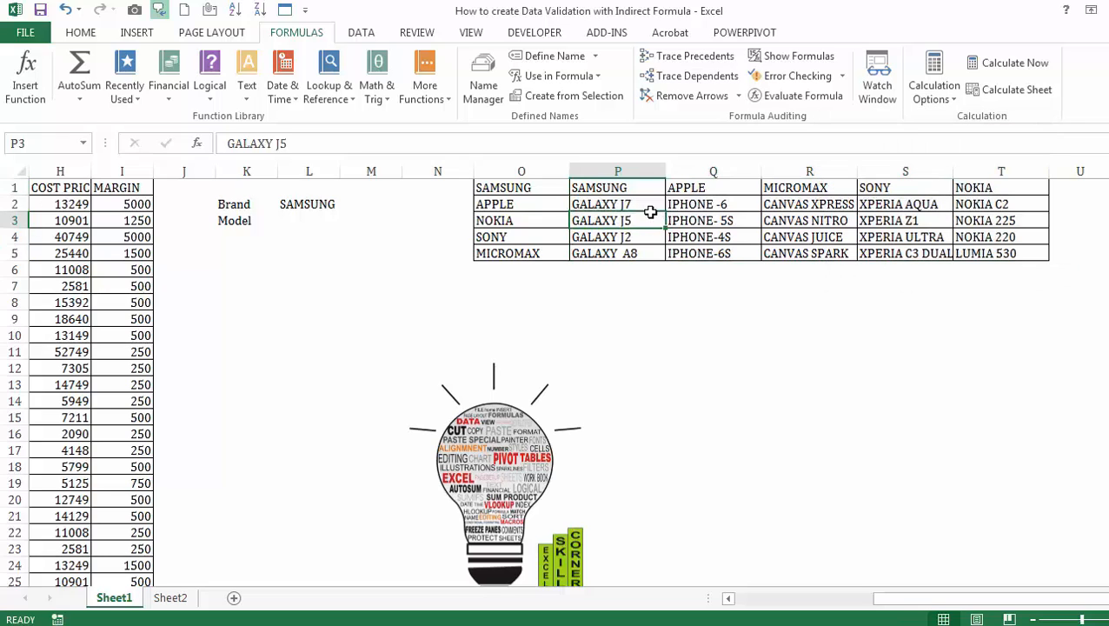
key(ctrl+shift+Down)
key(Right)
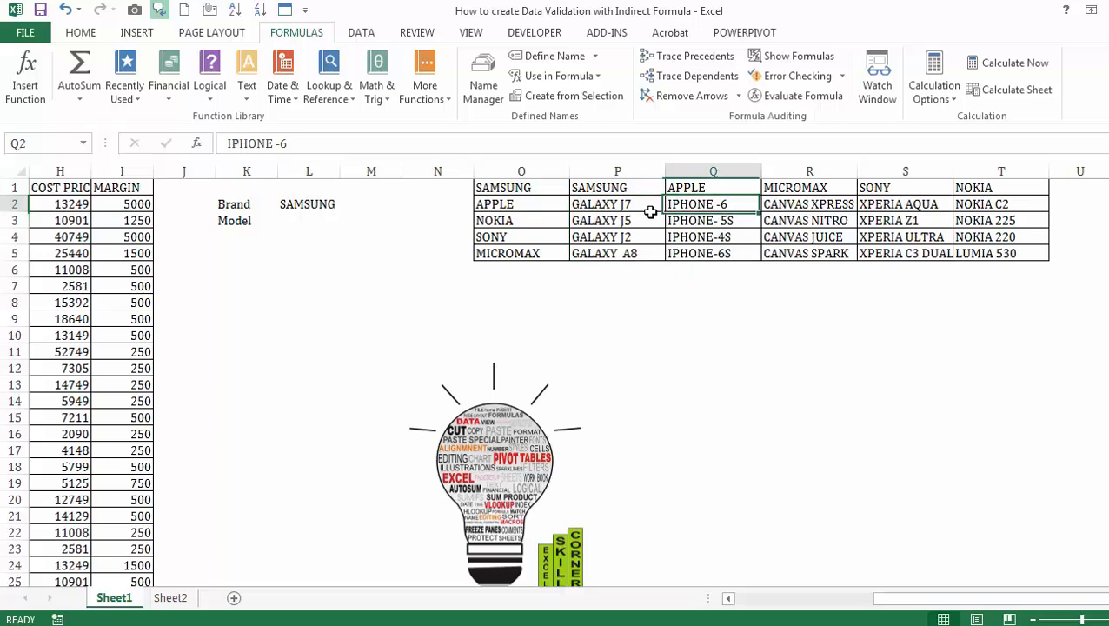
key(ctrl+shift+Down)
key(Right)
key(ctrl+shift+Down)
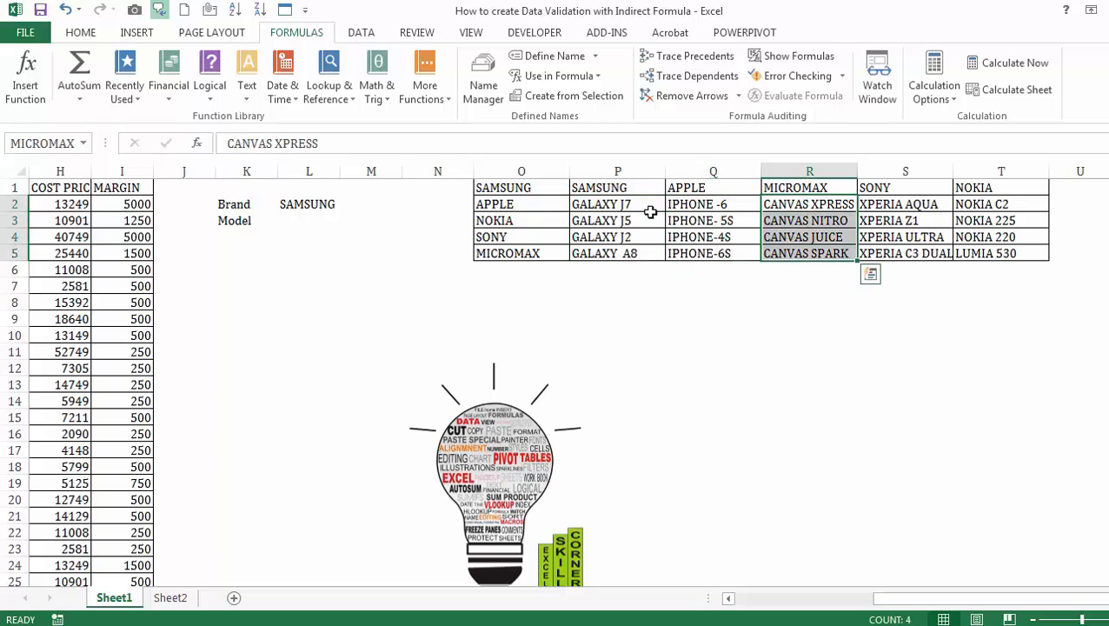
key(Right)
key(ctrl+shift+Down)
key(Right)
key(ctrl+shift+Down)
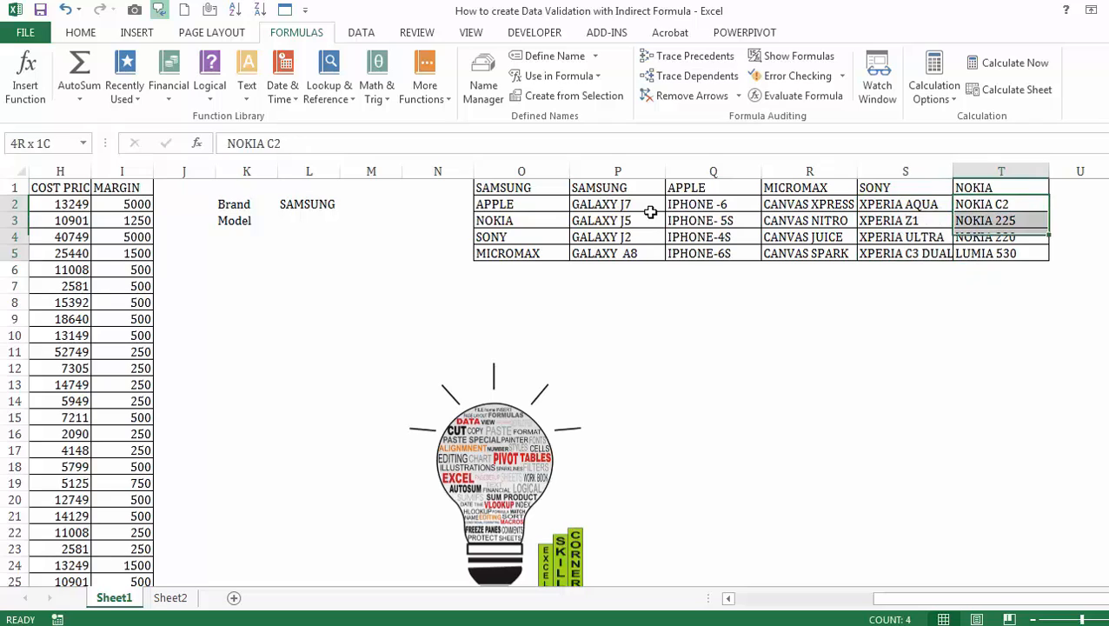
- Add list data validation to cells L3:L6, using an INDIRECT formula that references the Brand cell L2 as its source
key(Left)
key(Left)
key(Left)
key(Left)
key(Left)
key(Left)
key(Left)
key(Left)
key(Left)
key(Left)
key(Left)
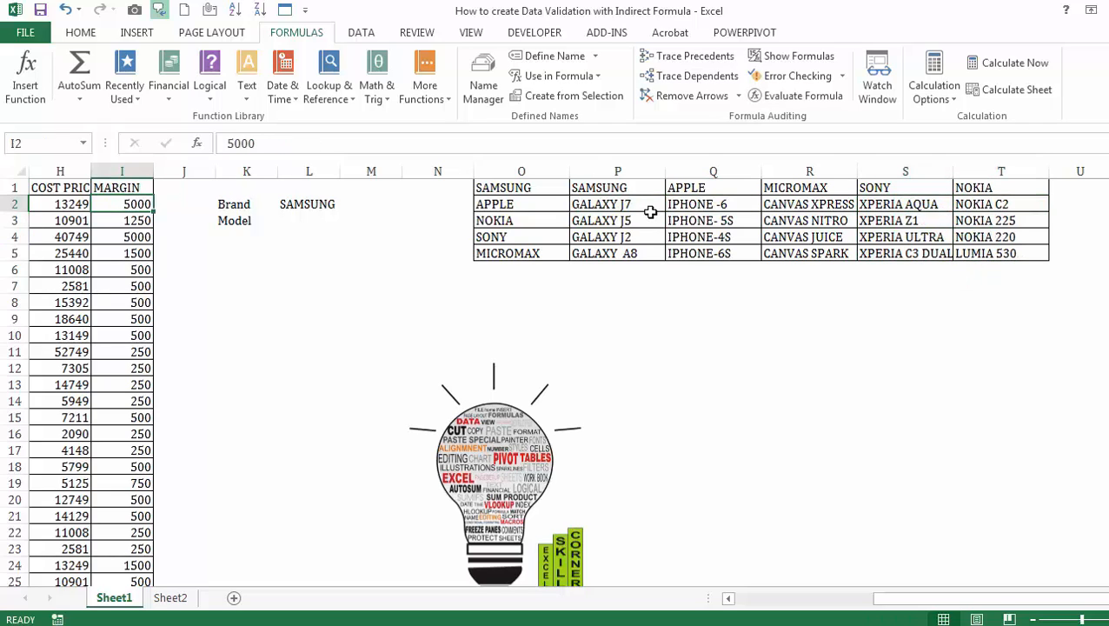
key(Down)
key(Right)
key(Right)
key(Right)
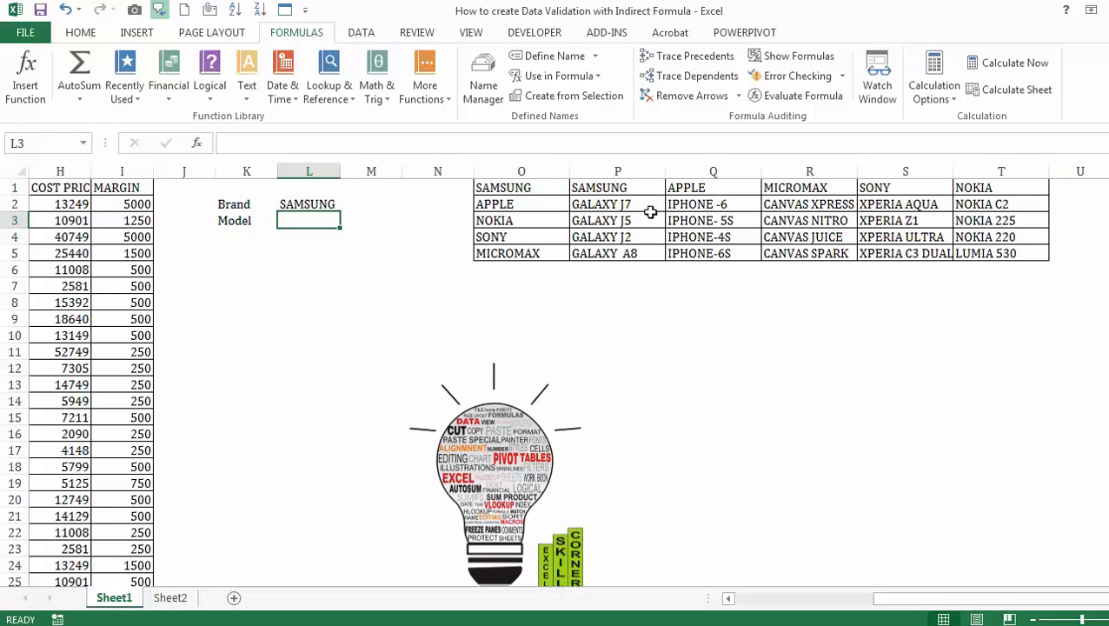
key(shift+Down)
key(shift+Down)
key(shift+Down)
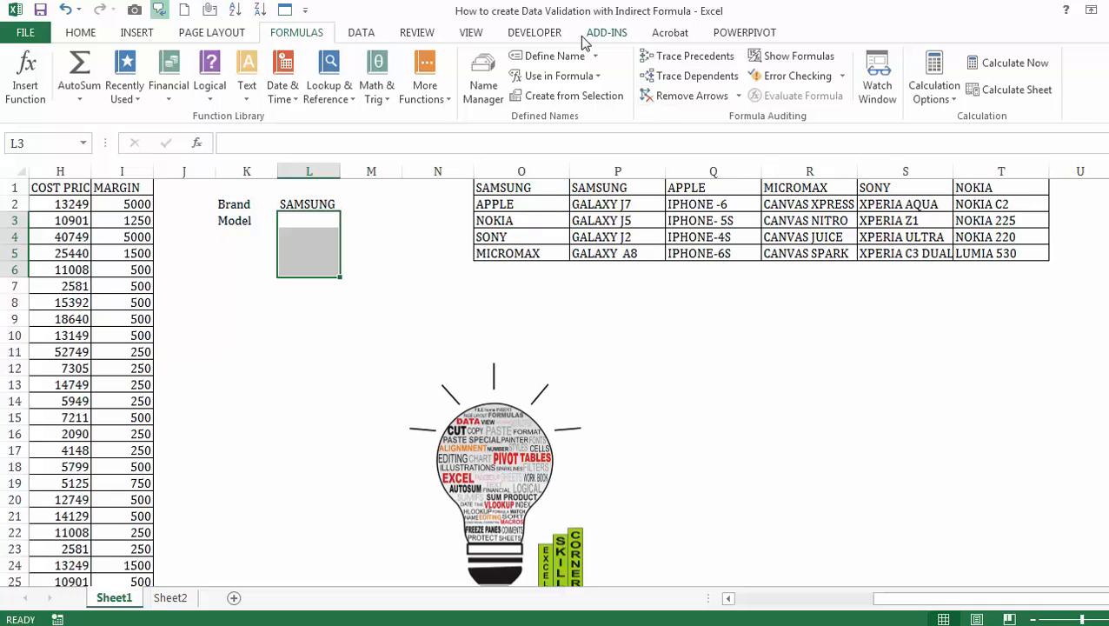
click(370, 37)
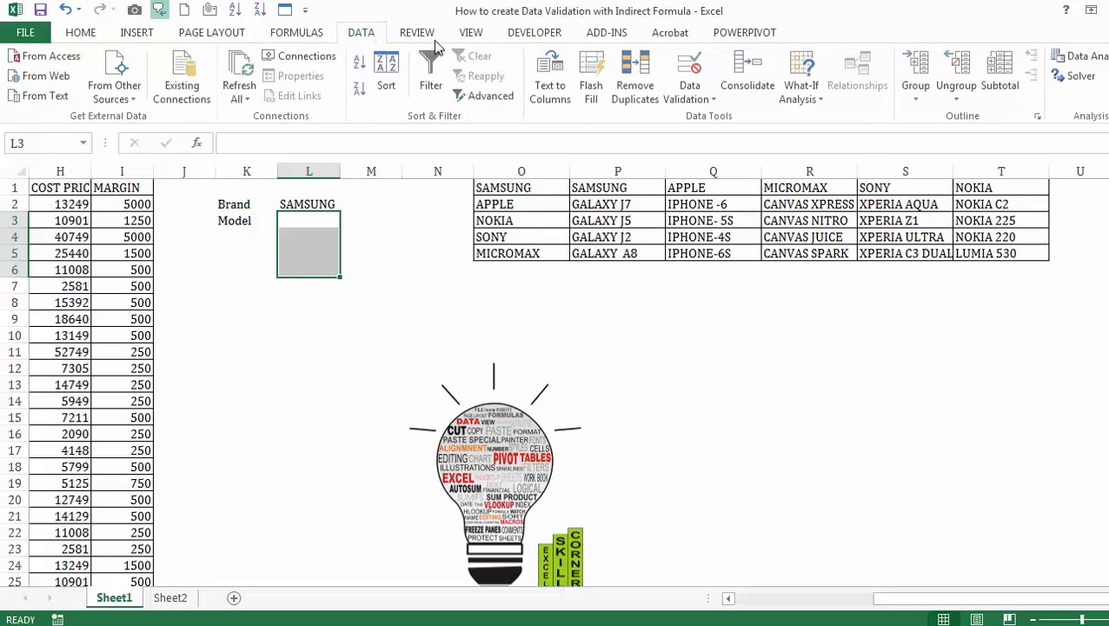
click(689, 92)
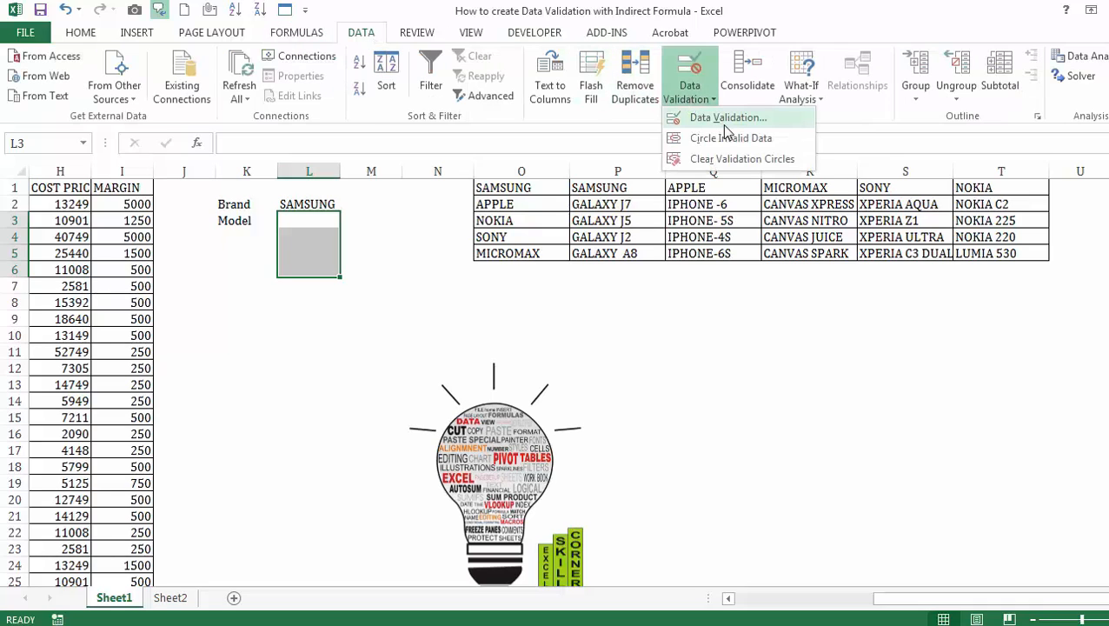
click(724, 120)
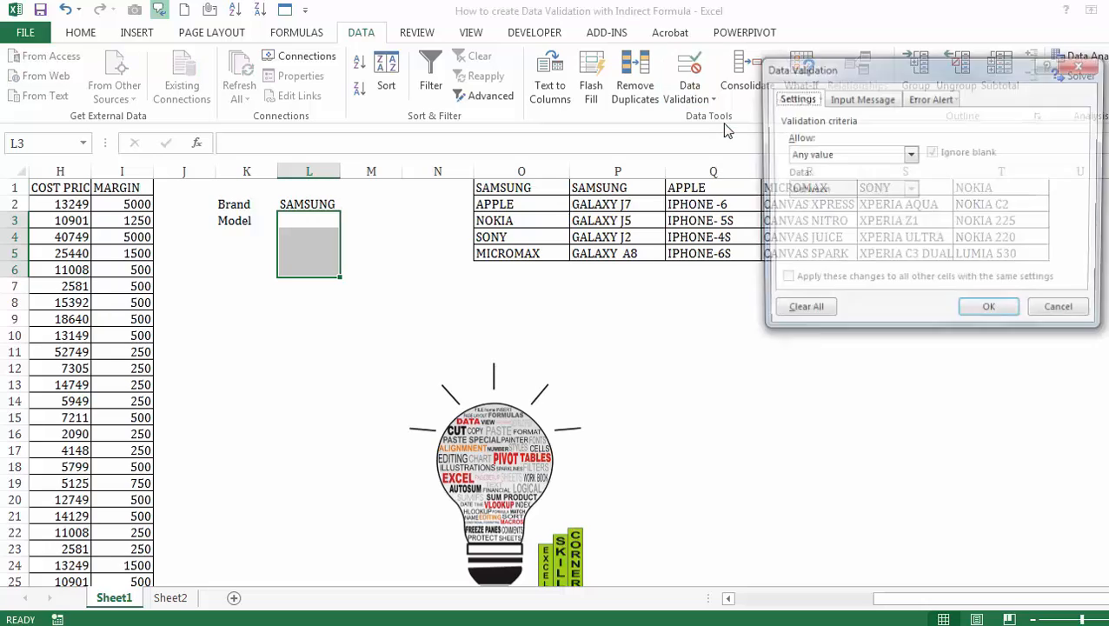
click(841, 156)
click(839, 211)
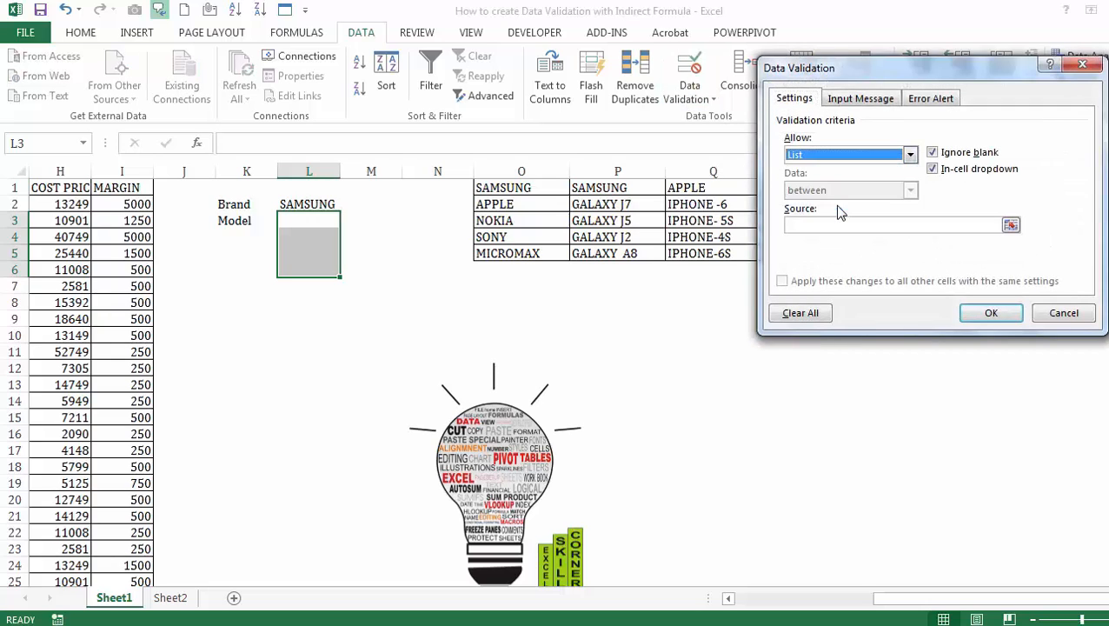
click(832, 227)
text(=IN)
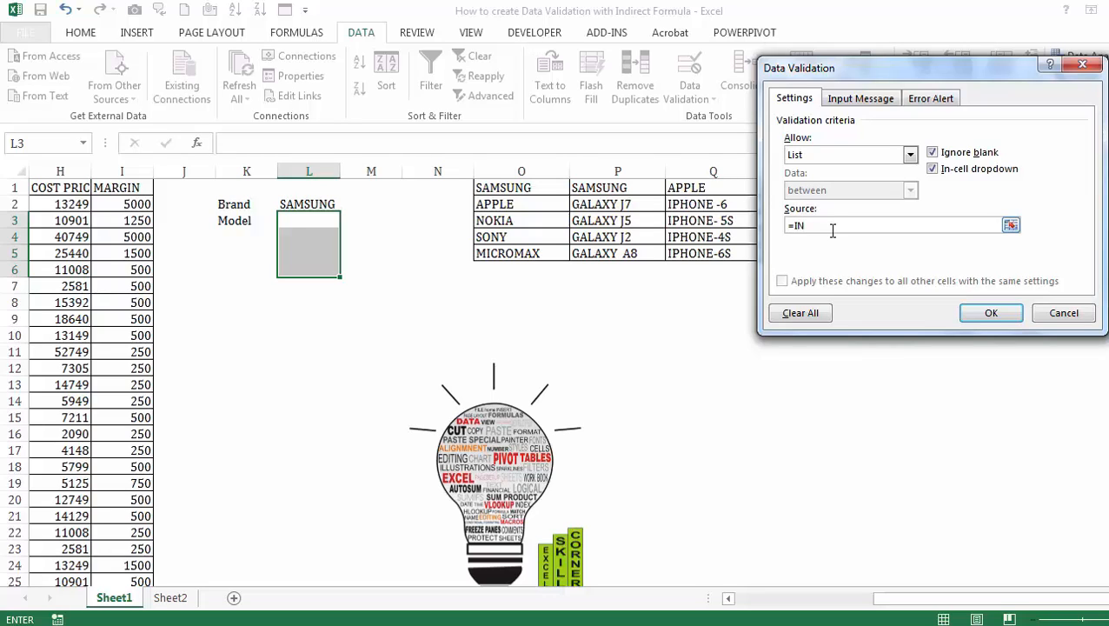
text(DIRECT()
click(297, 205)
text())
key(Return)
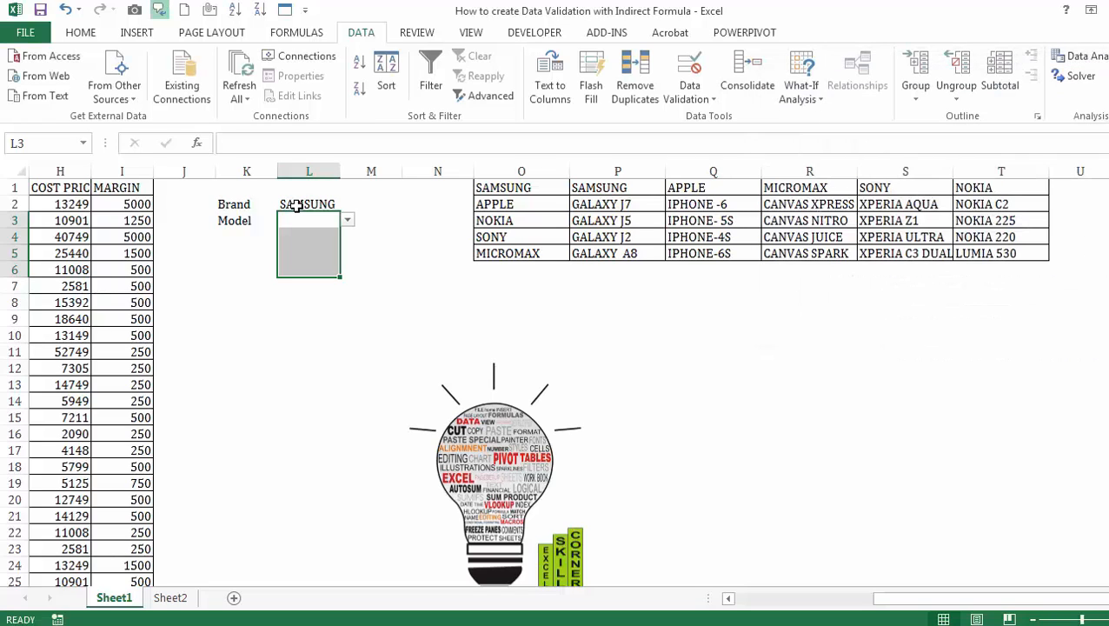
- Check the drop-down options in the Model cell L3 for the SAMSUNG brand
click(296, 206)
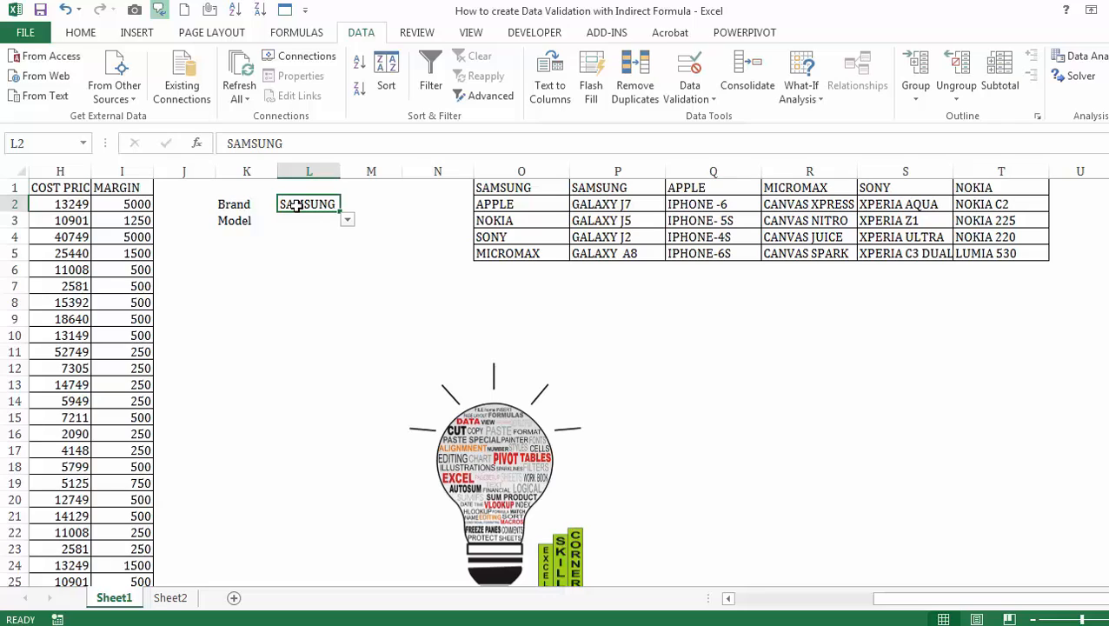
click(321, 248)
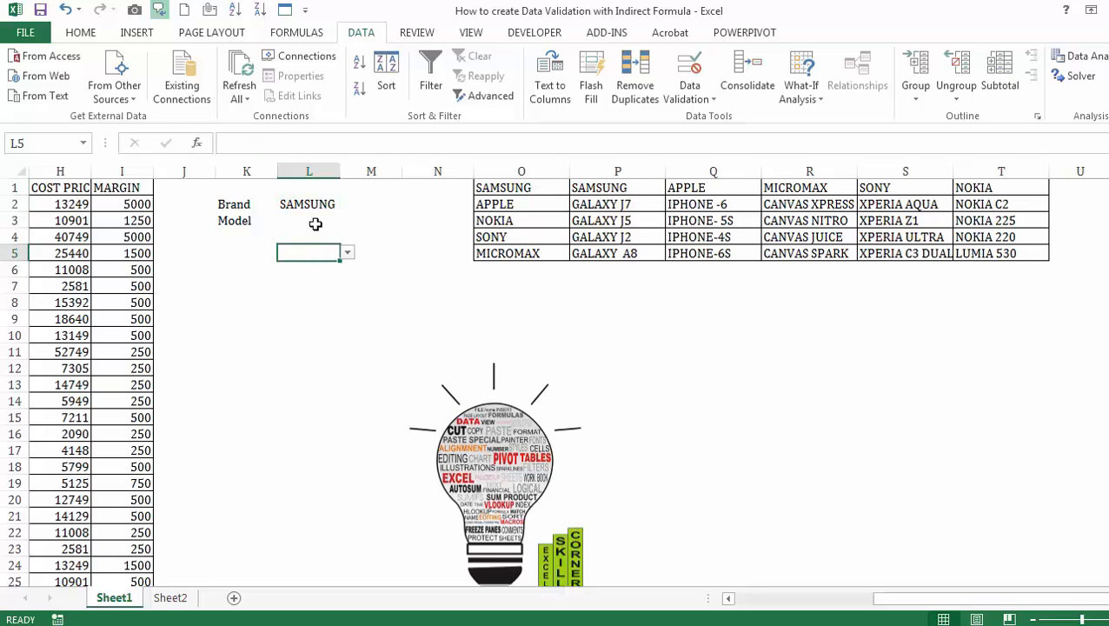
click(316, 224)
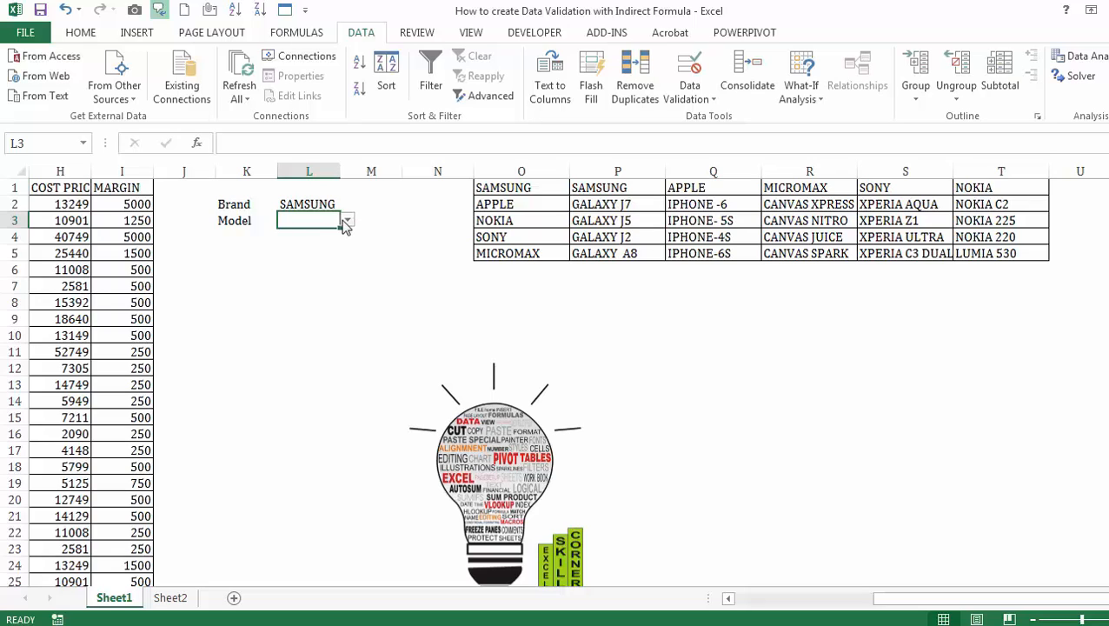
click(346, 220)
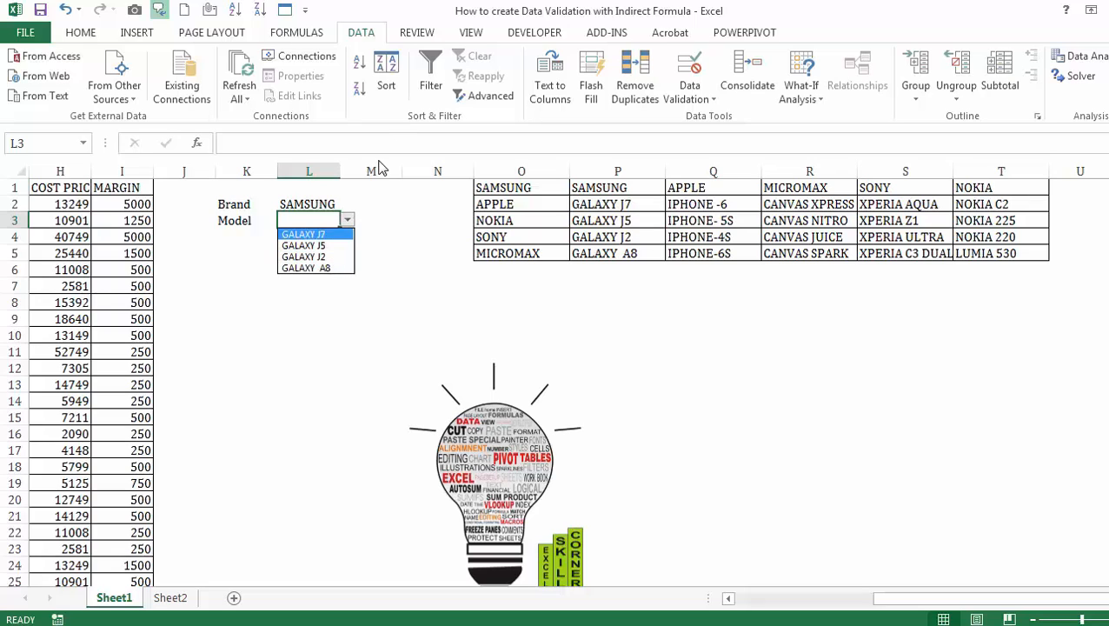
key(Escape)
- Change the Brand in L2 to APPLE and check the options in the Model drop-down list in L3
click(328, 203)
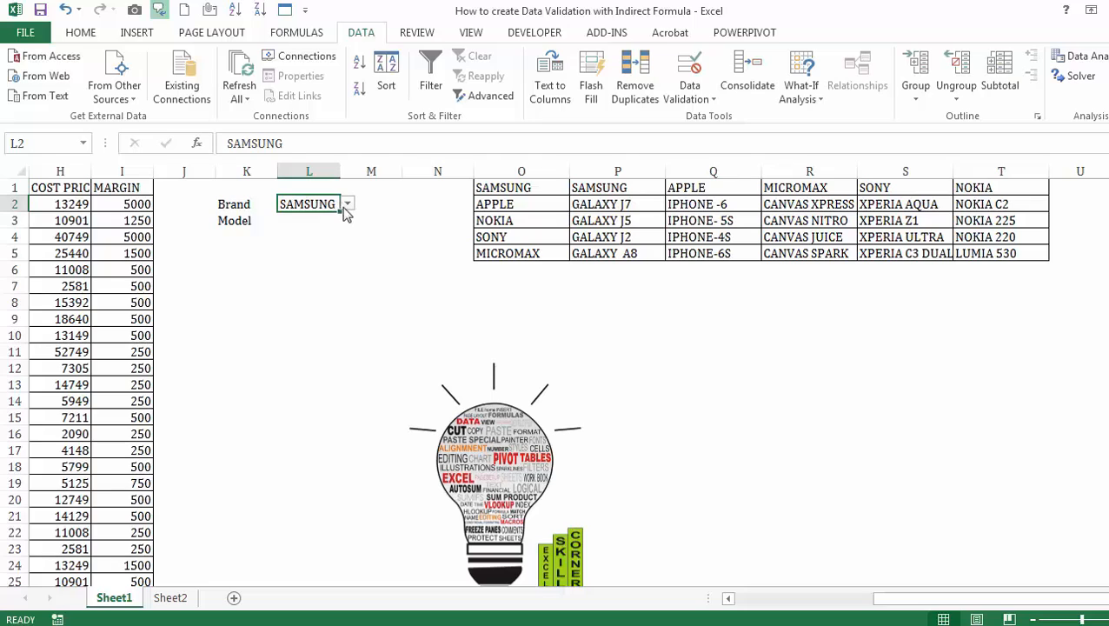
click(344, 207)
click(328, 226)
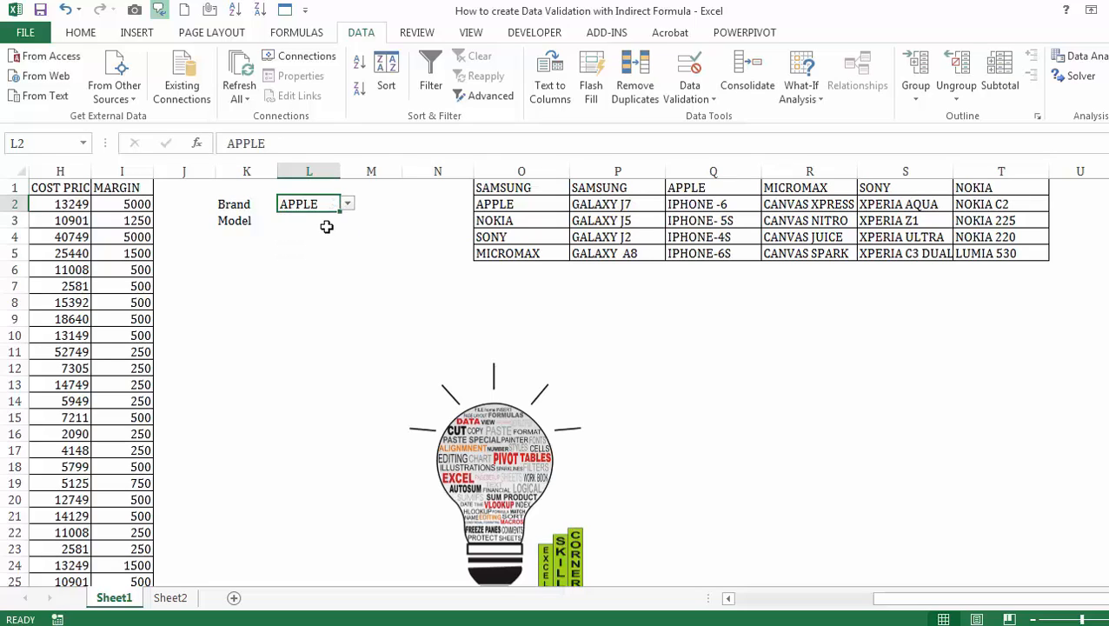
click(319, 222)
click(346, 220)
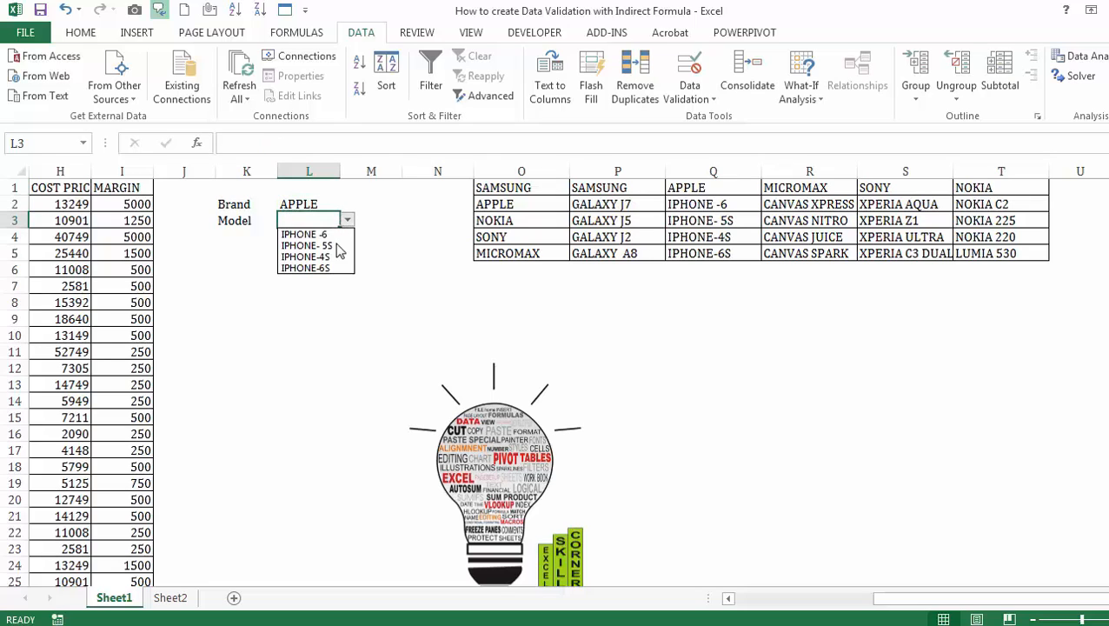
key(Escape)
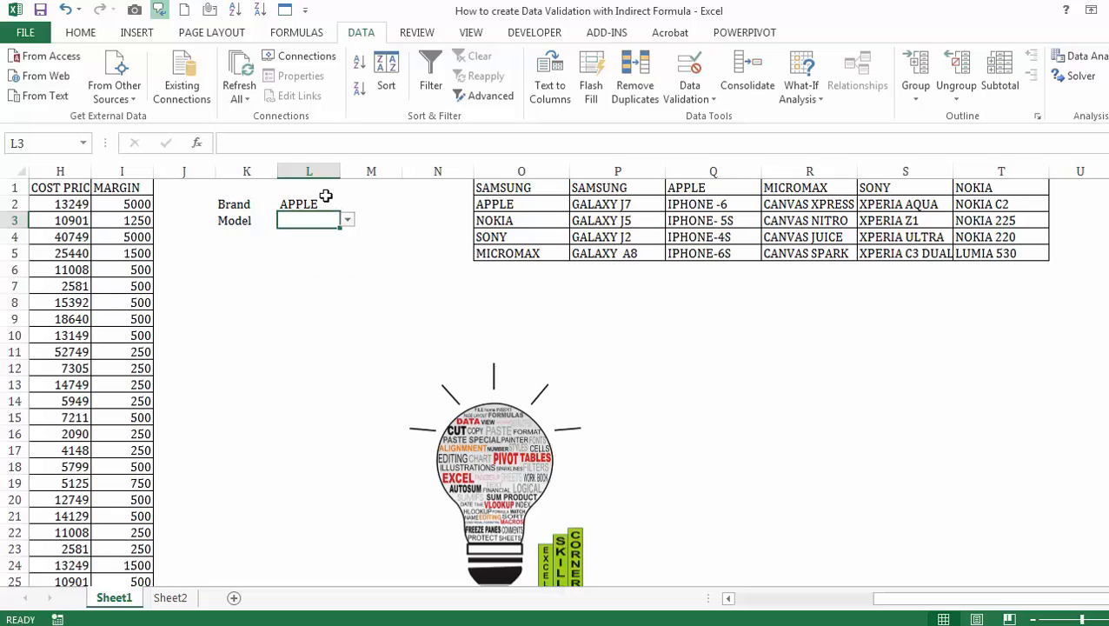
- Change the Brand in L2 to SONY and check the matching options in the Model drop-down list
click(324, 200)
click(346, 207)
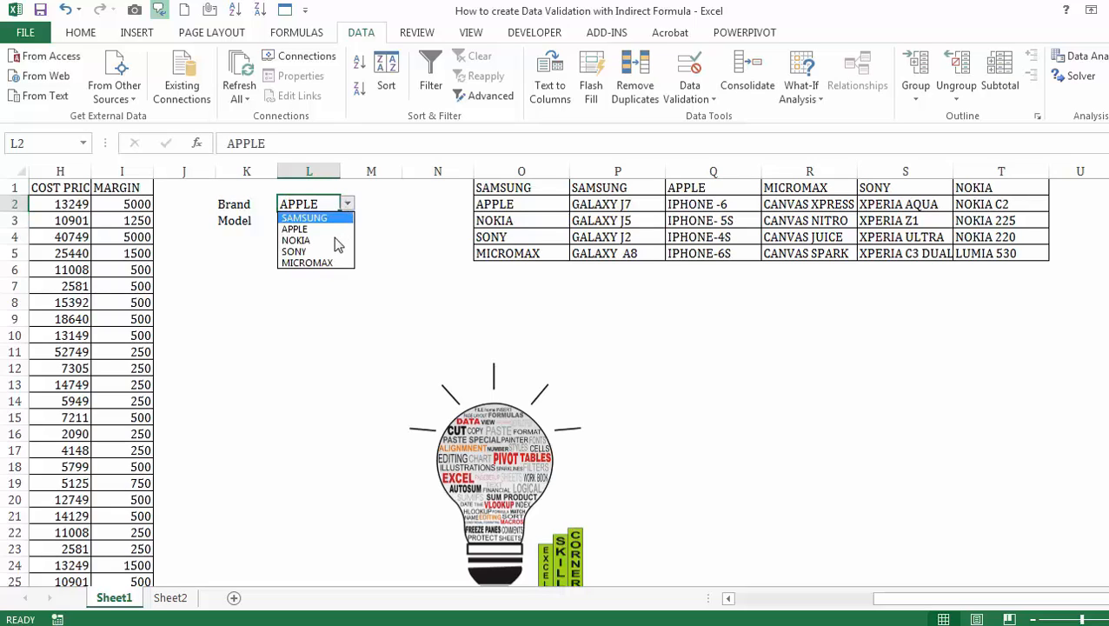
click(335, 252)
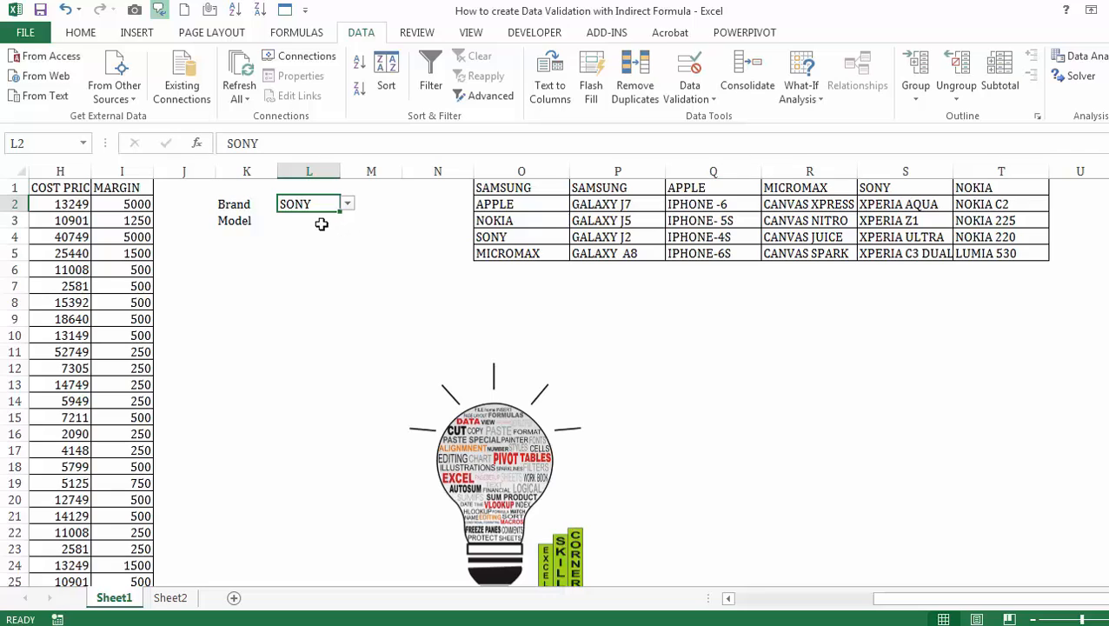
click(338, 223)
click(345, 222)
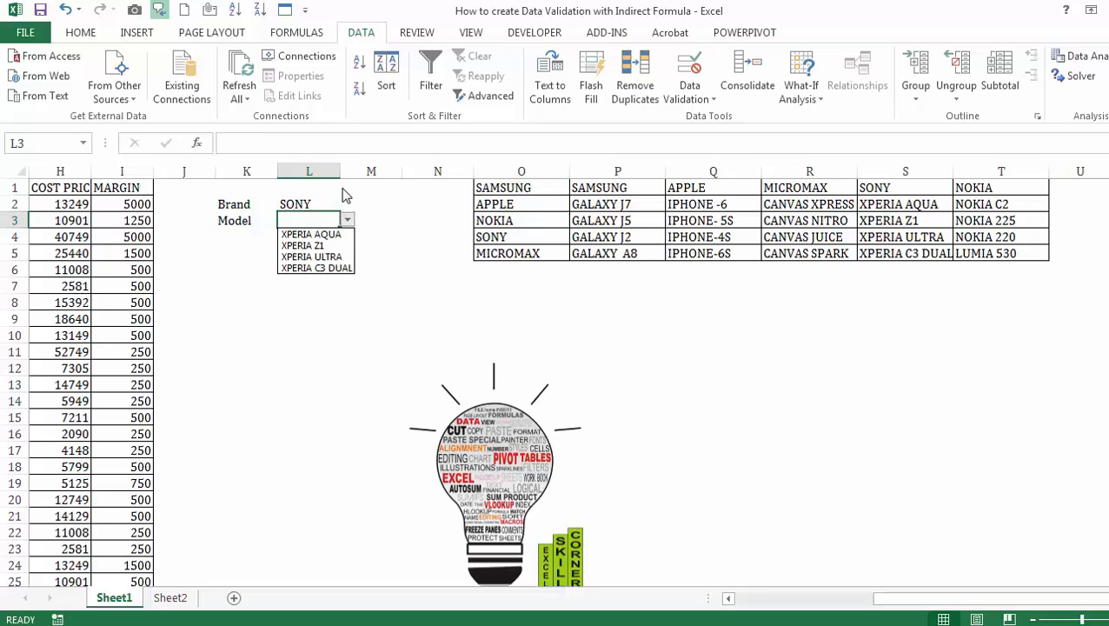
key(Escape)
- Enter the header QTY in cell M1
click(357, 199)
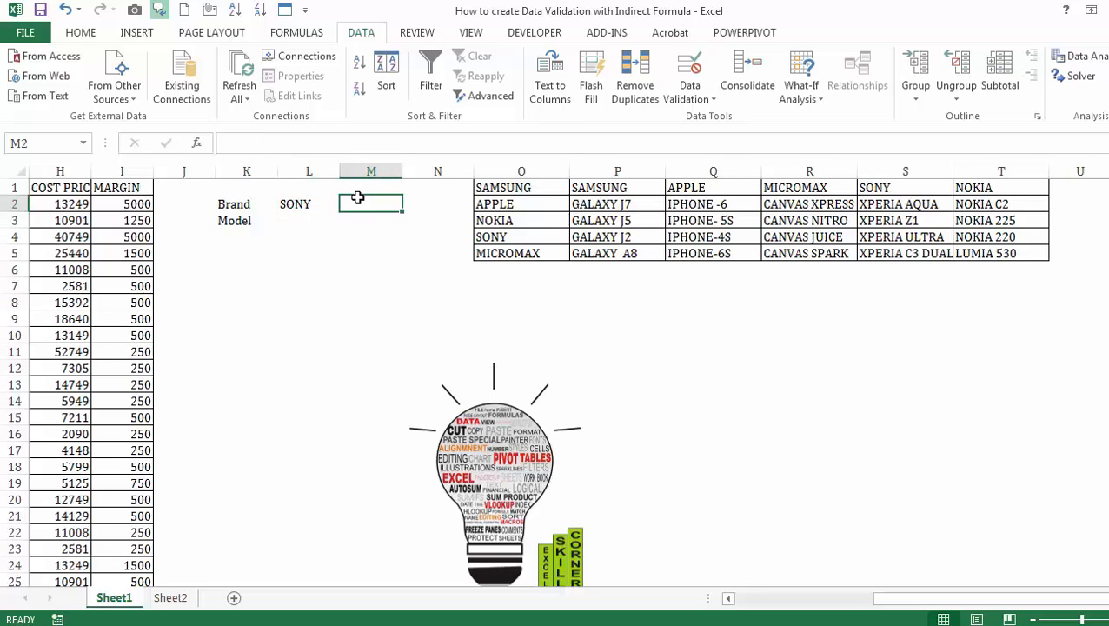
key(Up)
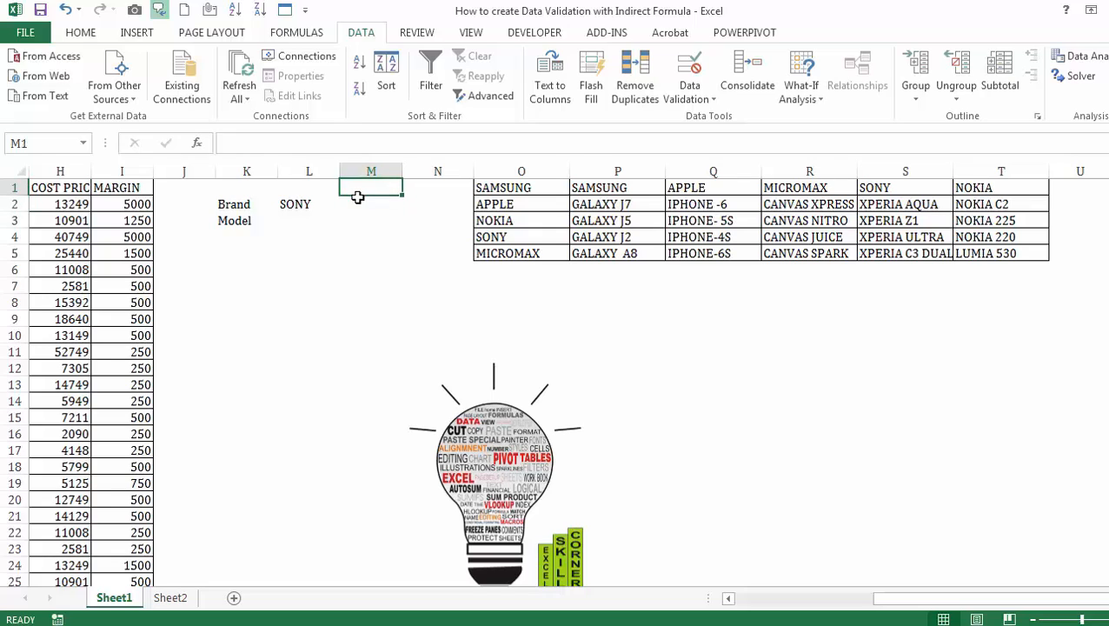
text(QT)
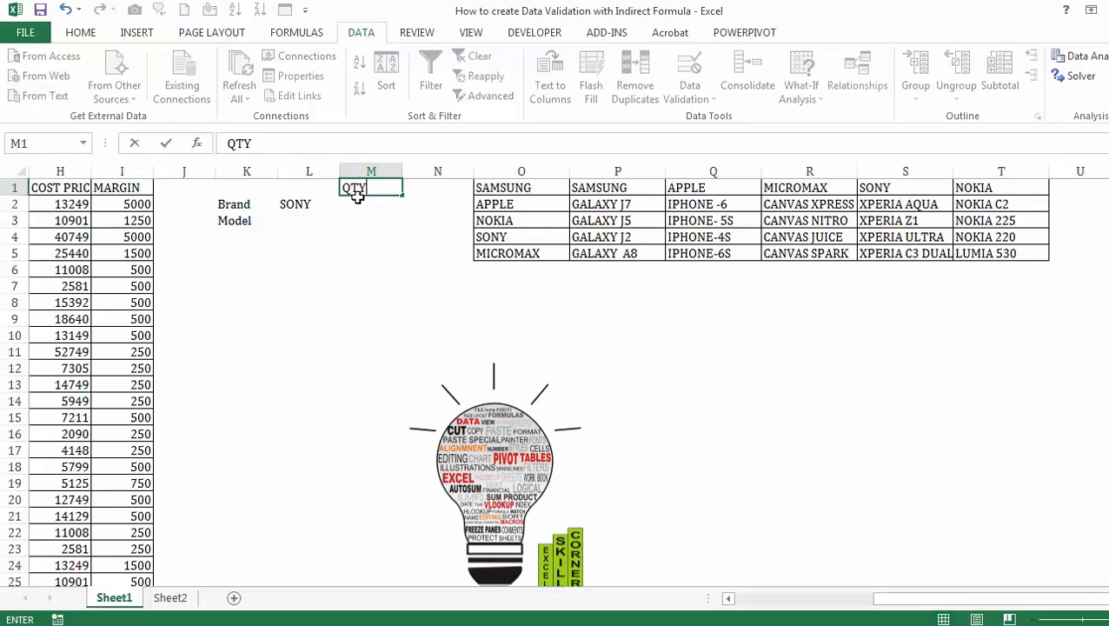
text(Y)
key(ctrl+Return)
- Choose XPERIA AQUA from the Model drop-down list in L3 and autofit the width of column L
key(Down)
key(Down)
key(Left)
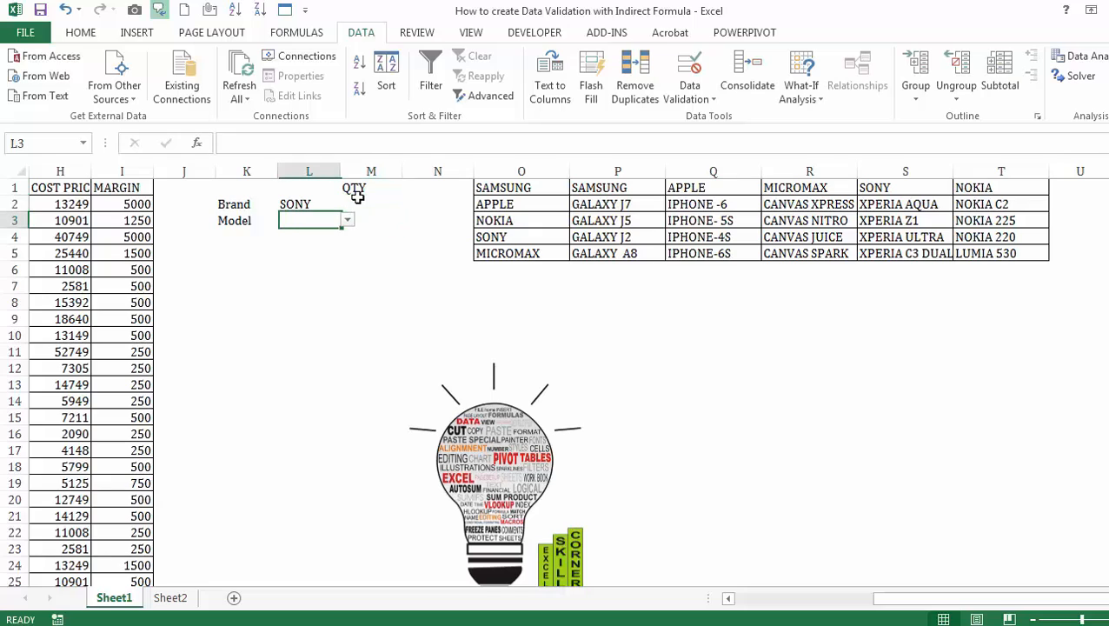
key(alt+Down)
key(Down)
key(Return)
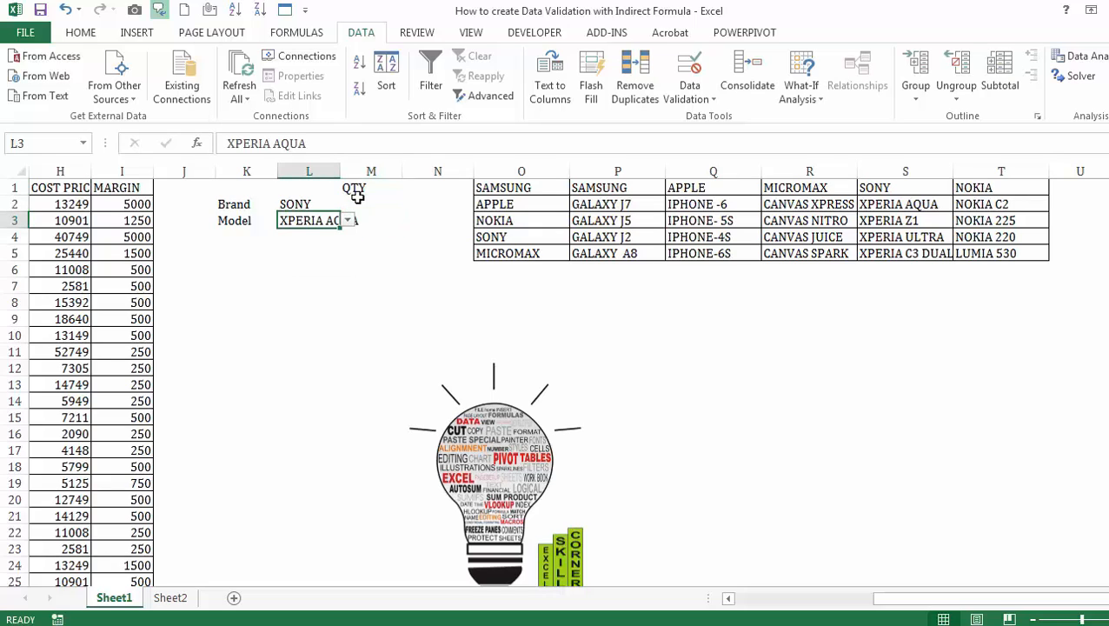
click(357, 200)
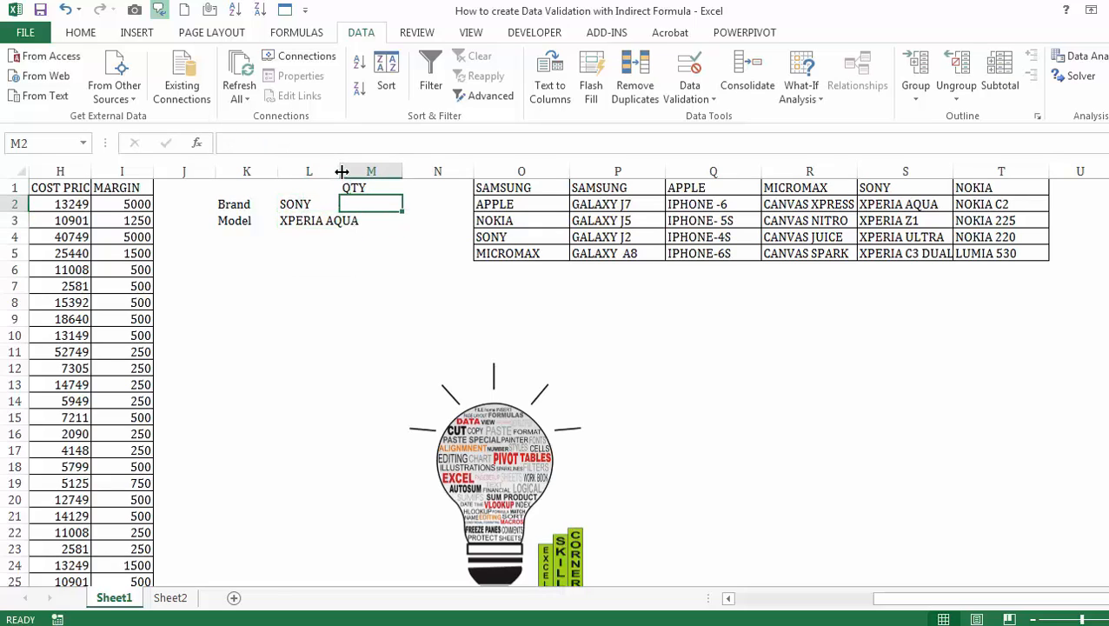
double_click(340, 171)
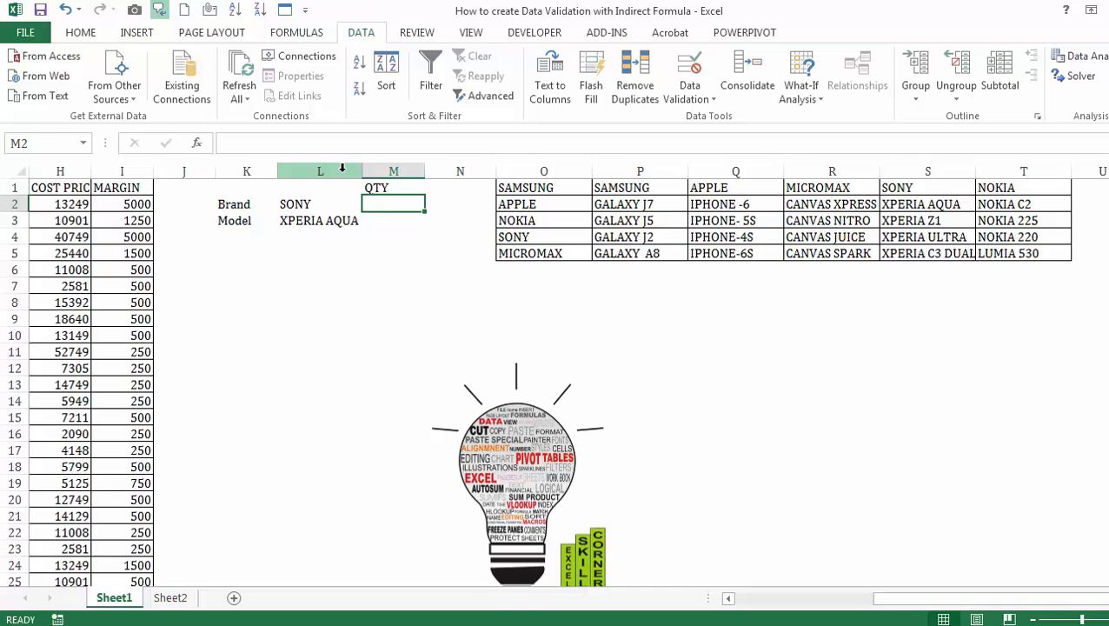
- Enter the formula =SUMIF(ITEM_GROUP,L2,QTY) in M2 to total the quantity for the selected brand
text(=SUMI)
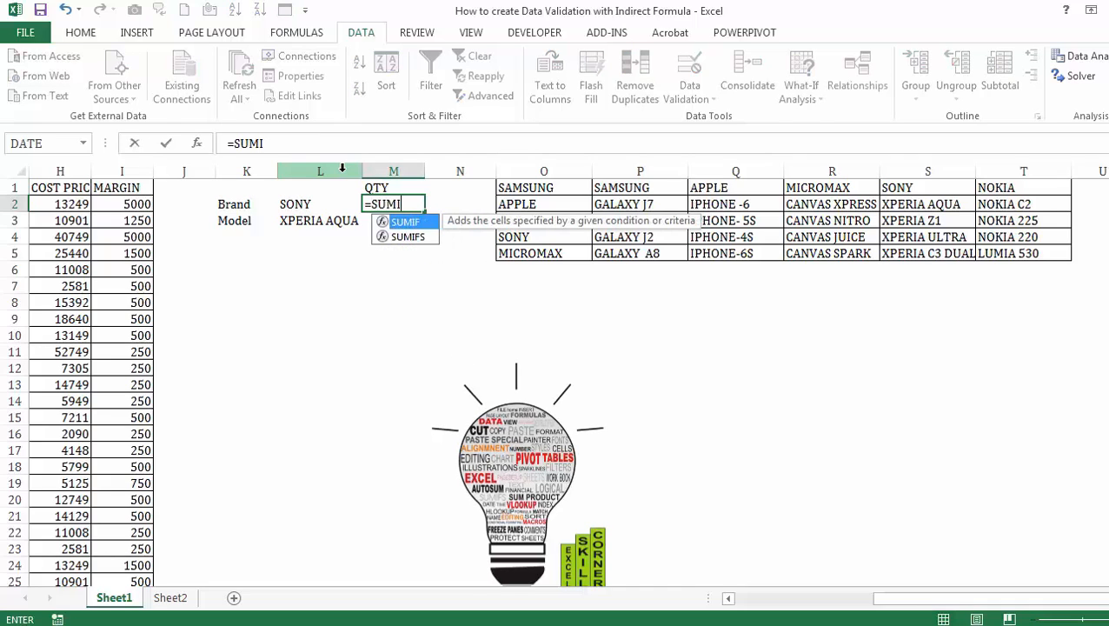
text(F(IT)
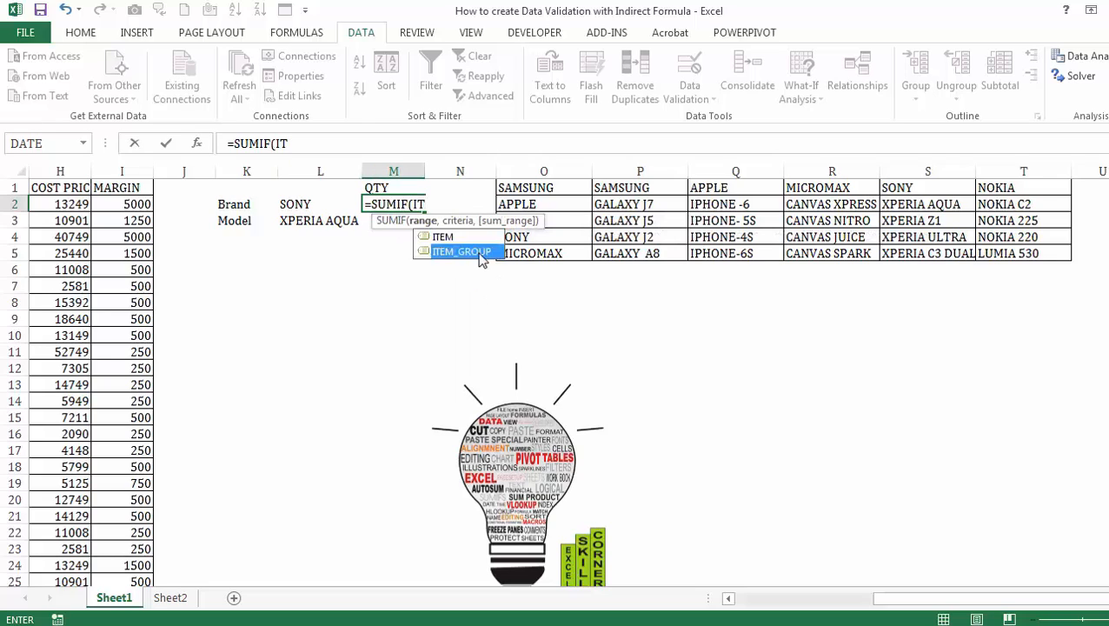
double_click(470, 251)
text(,)
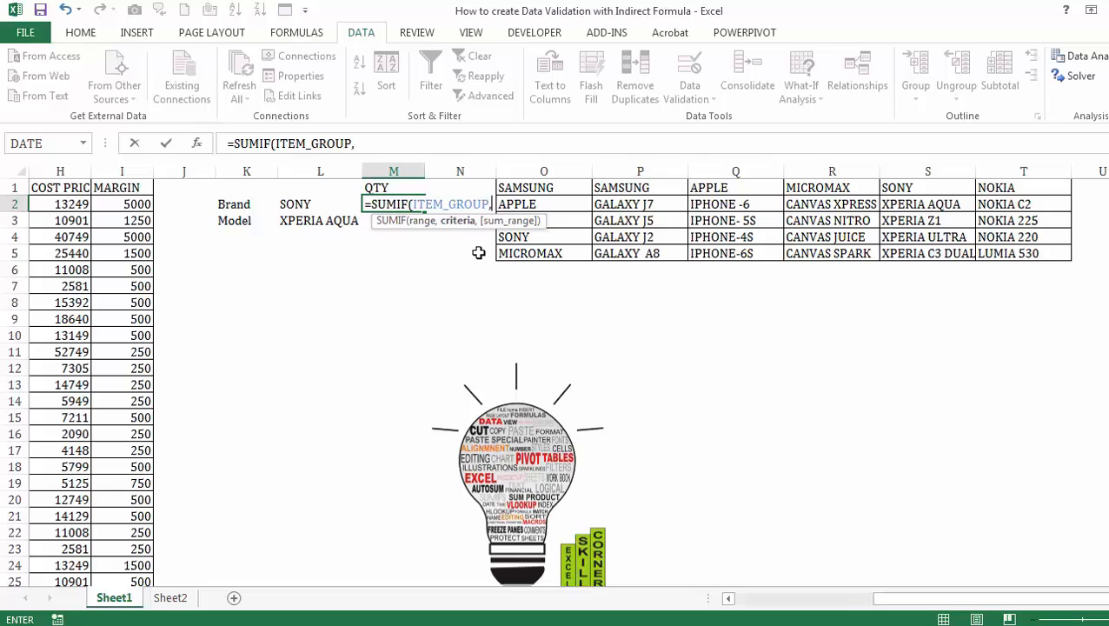
click(319, 205)
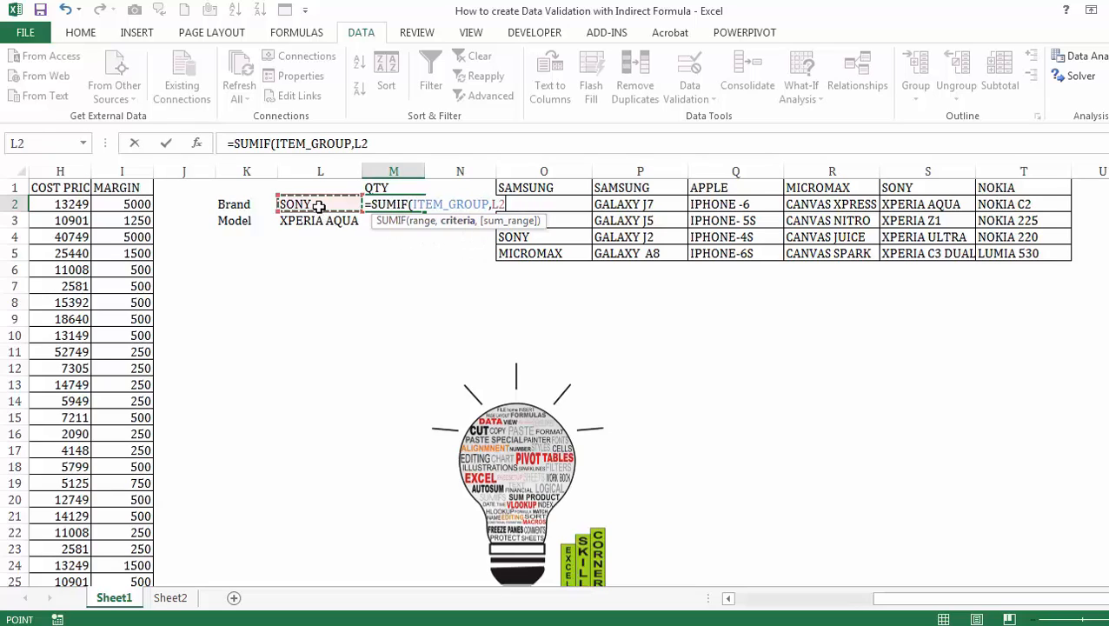
text(,QTY)
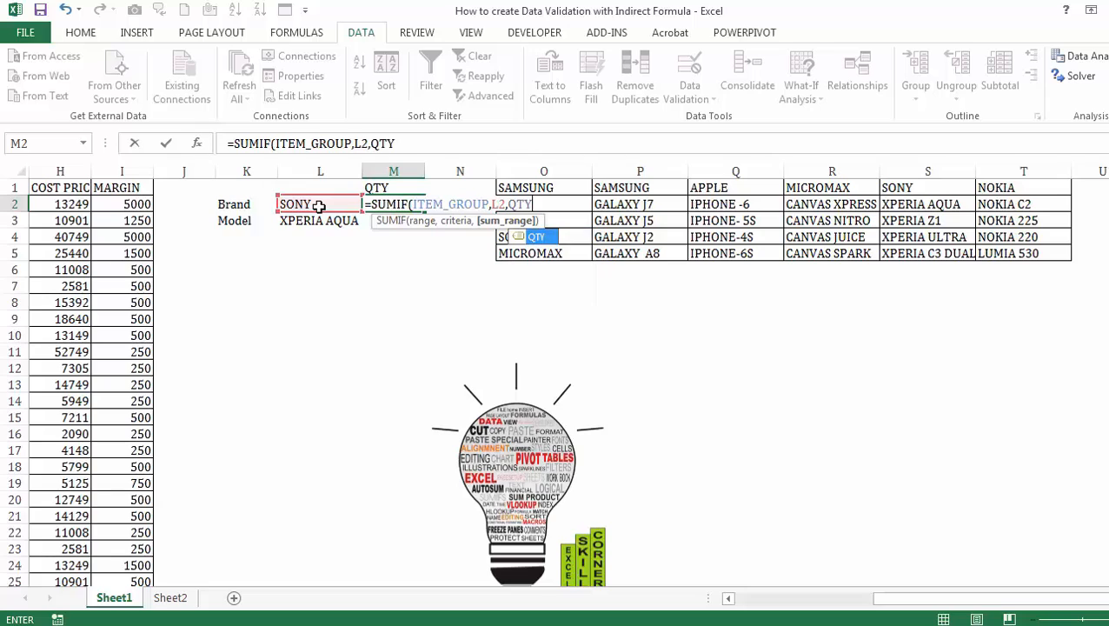
text())
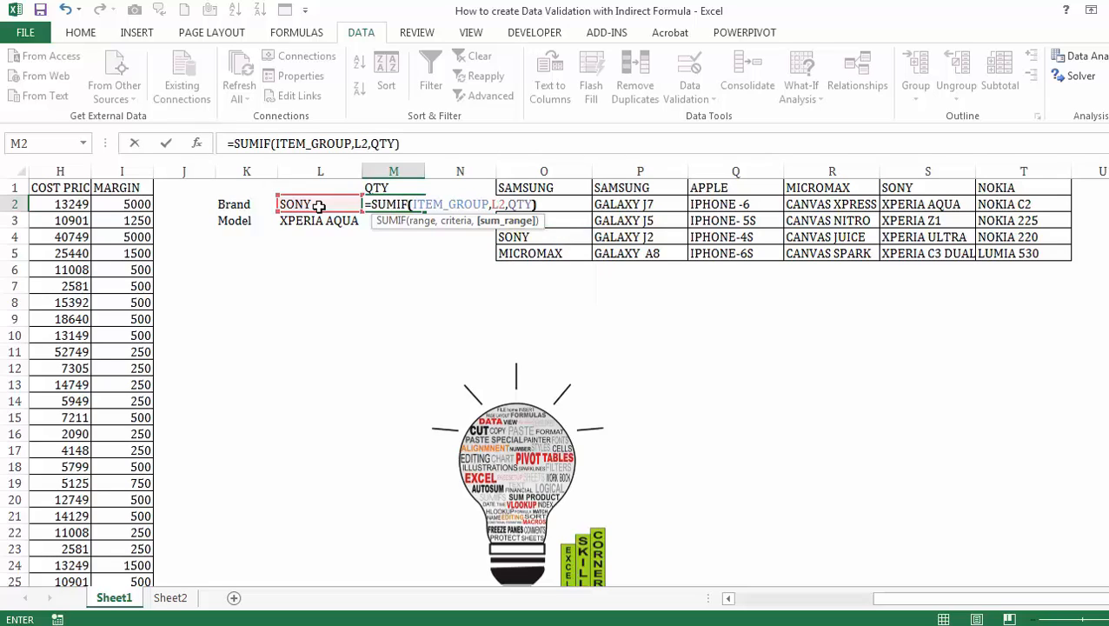
key(ctrl+Return)
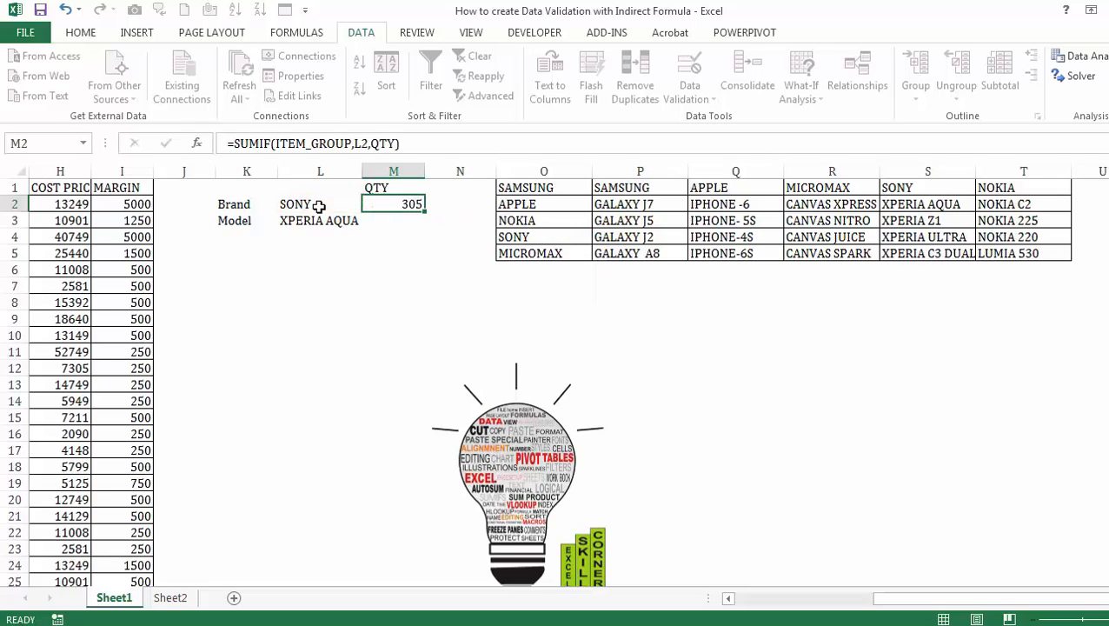
- Fill the SUMIF formula from M2 down into M3 beside the selected model
key(Left)
key(Left)
key(Down)
key(Down)
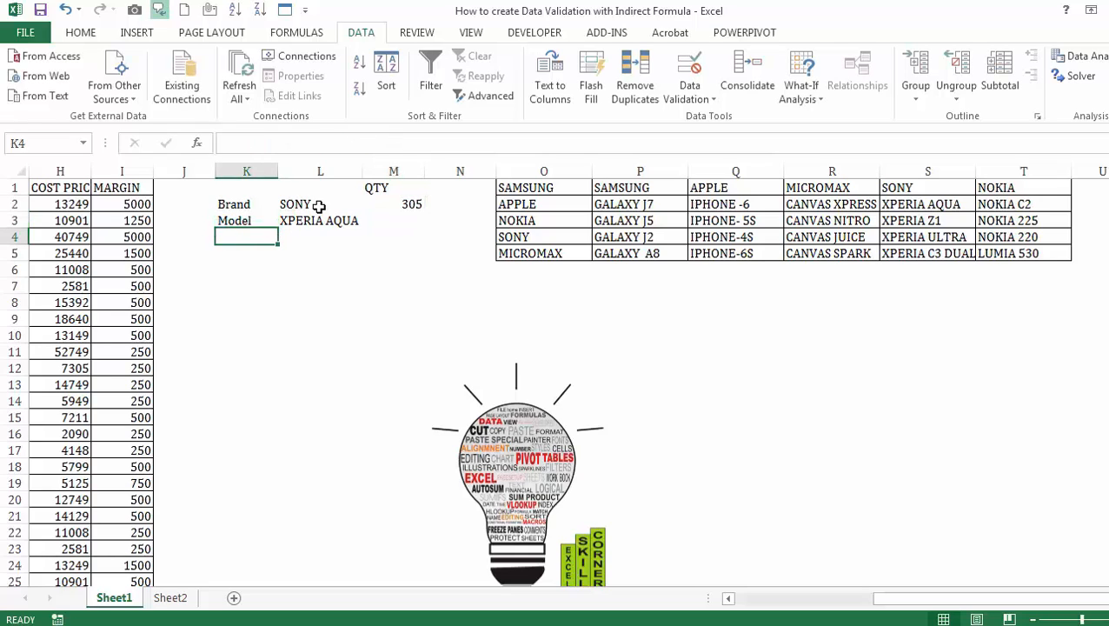
key(Right)
key(Up)
key(Right)
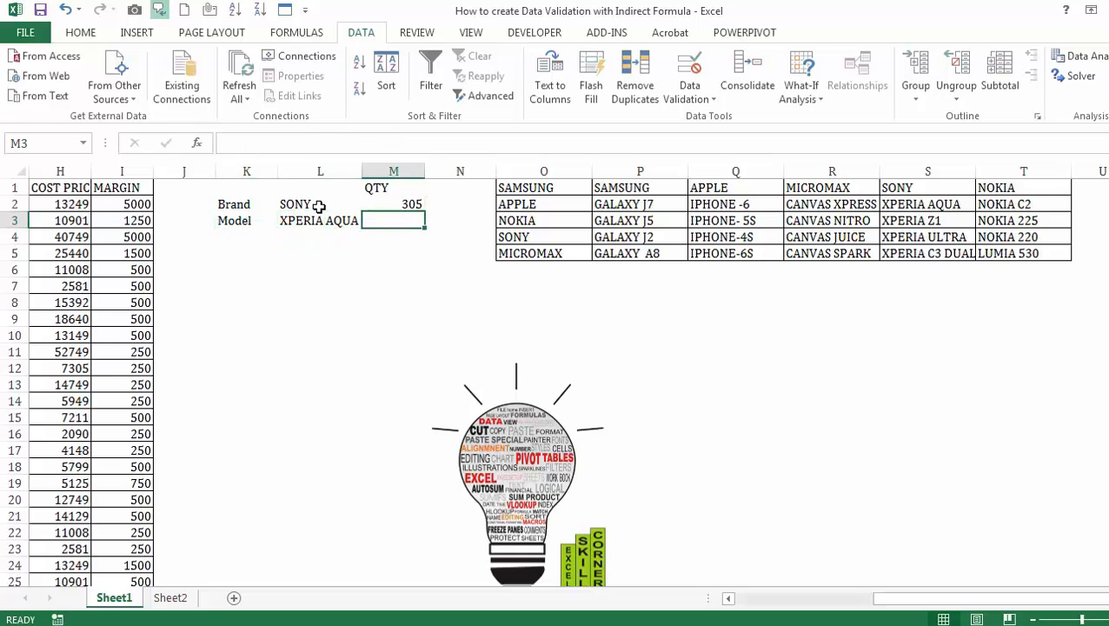
key(ctrl+d)
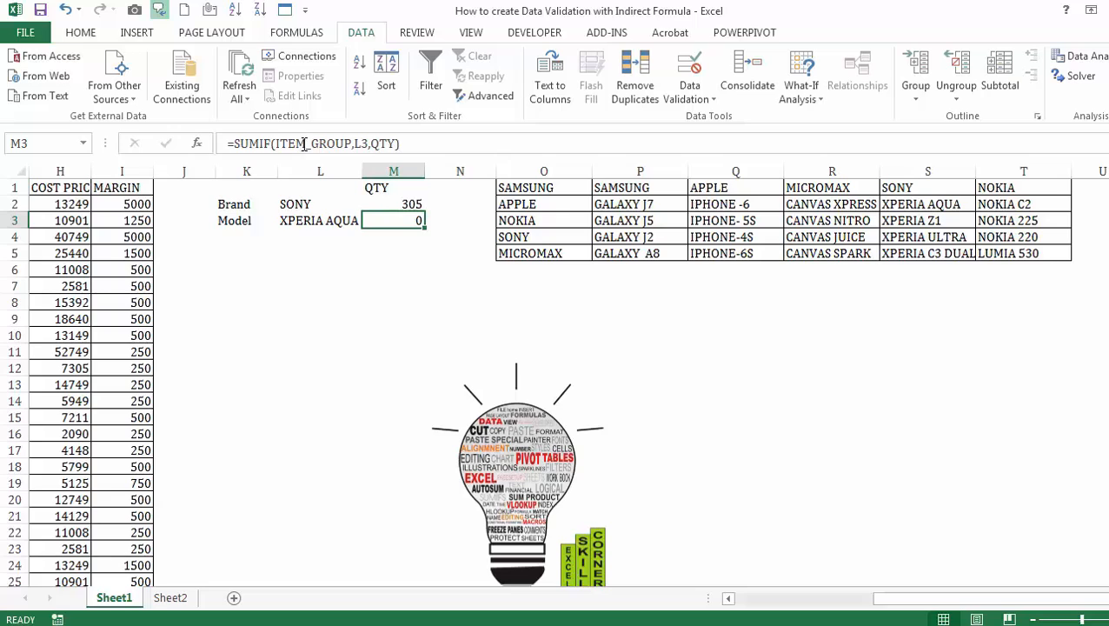
- Change the criteria range in the M3 formula to ITEM so that it reads =SUMIF(ITEM,L3,QTY)
click(352, 142)
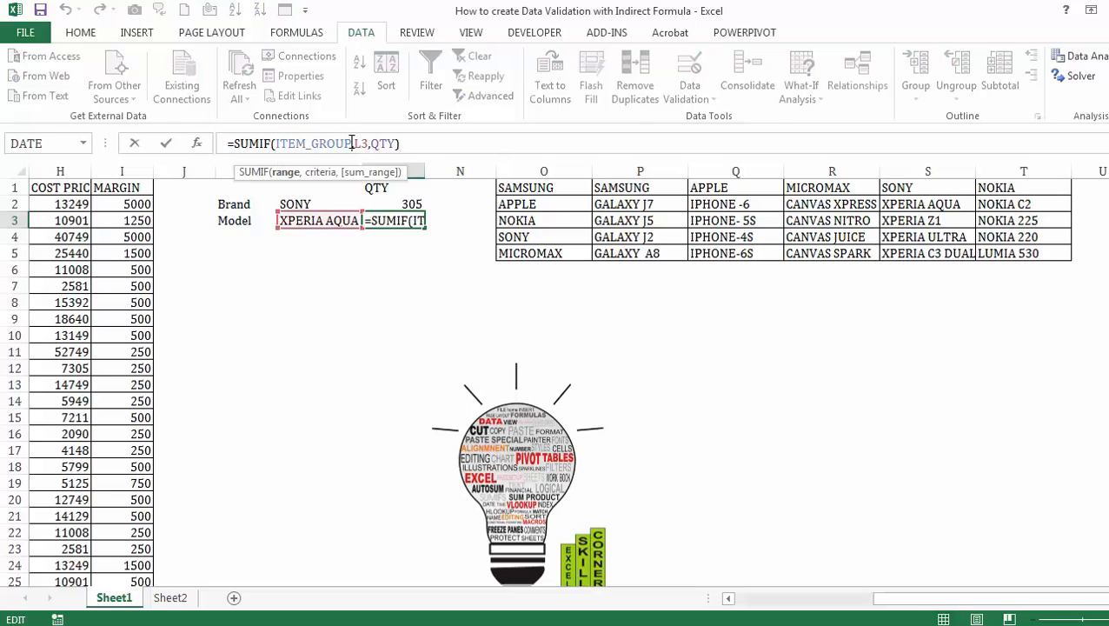
key(BackSpace)
key(BackSpace)
key(BackSpace)
key(BackSpace)
key(BackSpace)
key(BackSpace)
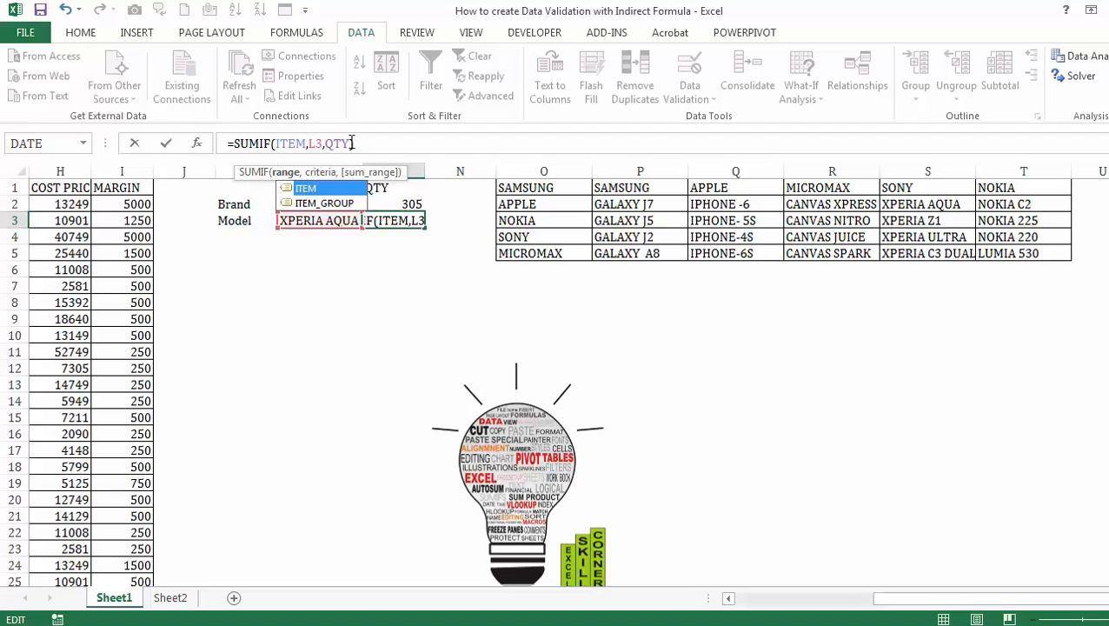
key(Return)
- Choose XPERIA Z1 from the Model drop-down list in L4
key(Left)
key(Left)
key(Up)
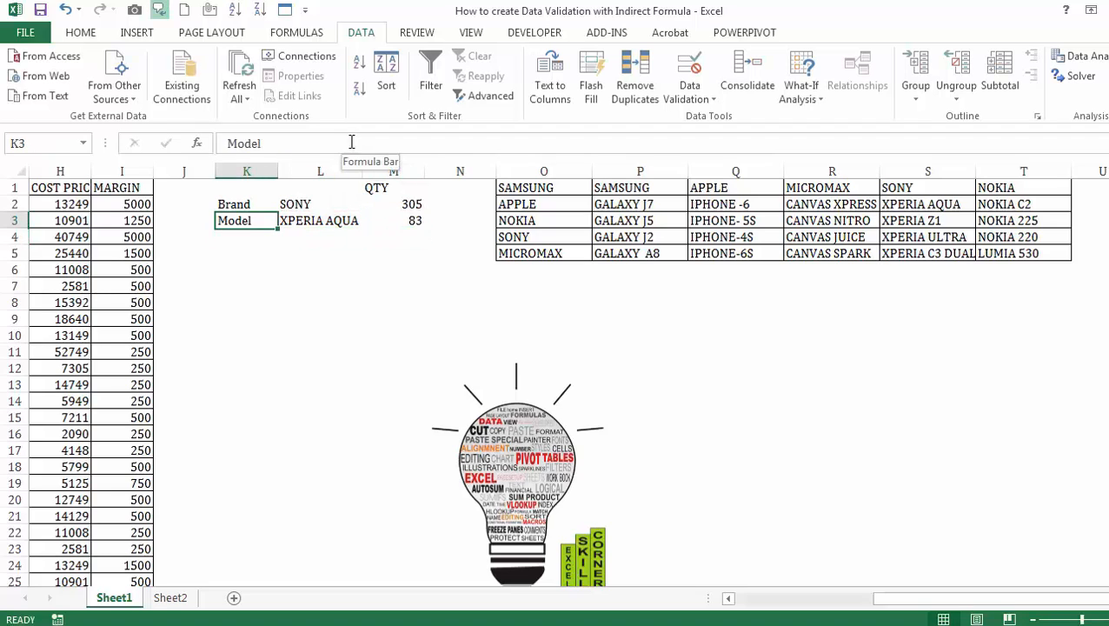
key(Right)
key(Down)
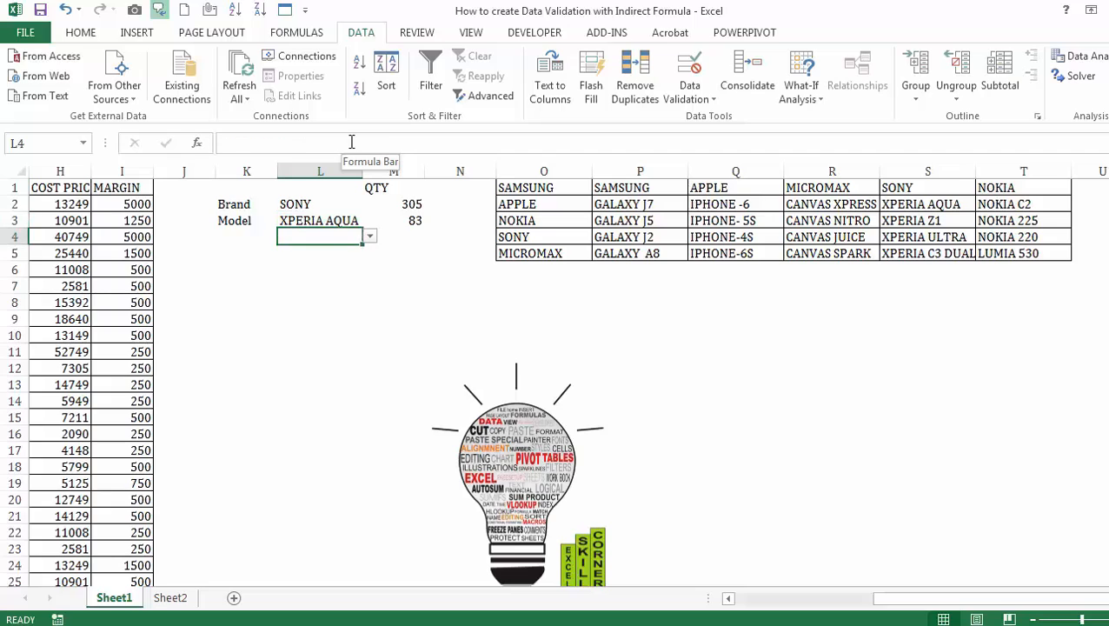
key(alt+Down)
key(Down)
key(Down)
key(Return)
- Choose XPERIA ULTRA in L5 and XPERIA C3 DUAL in L6 from the Model drop-down lists
key(Down)
key(alt+Down)
key(Down)
key(Down)
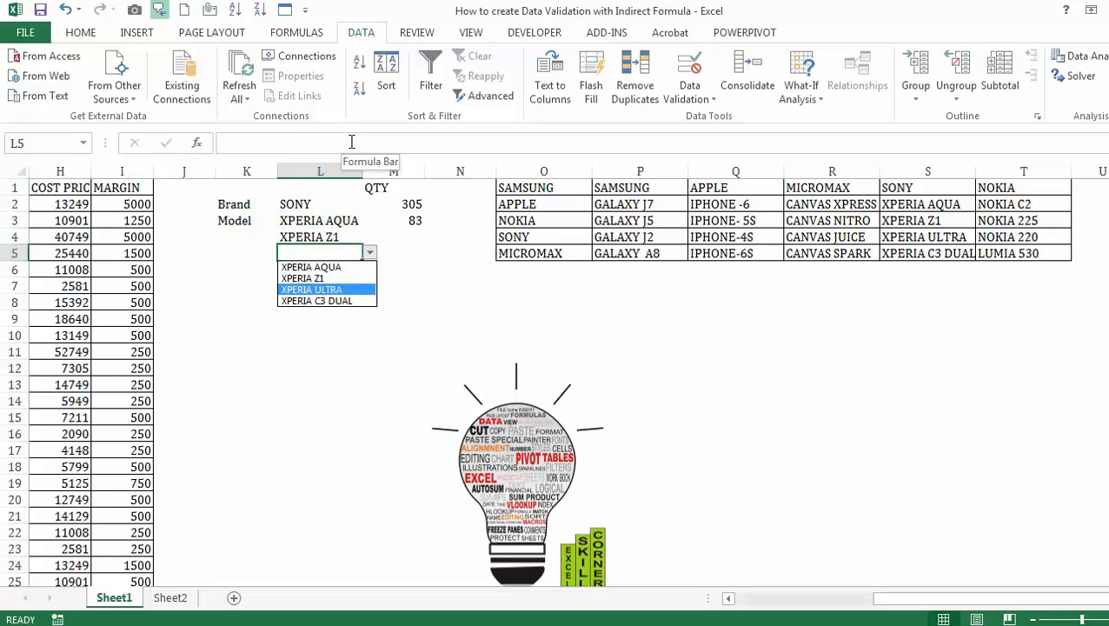
key(Return)
key(Down)
key(alt+Down)
key(Down)
key(Down)
key(Down)
key(Down)
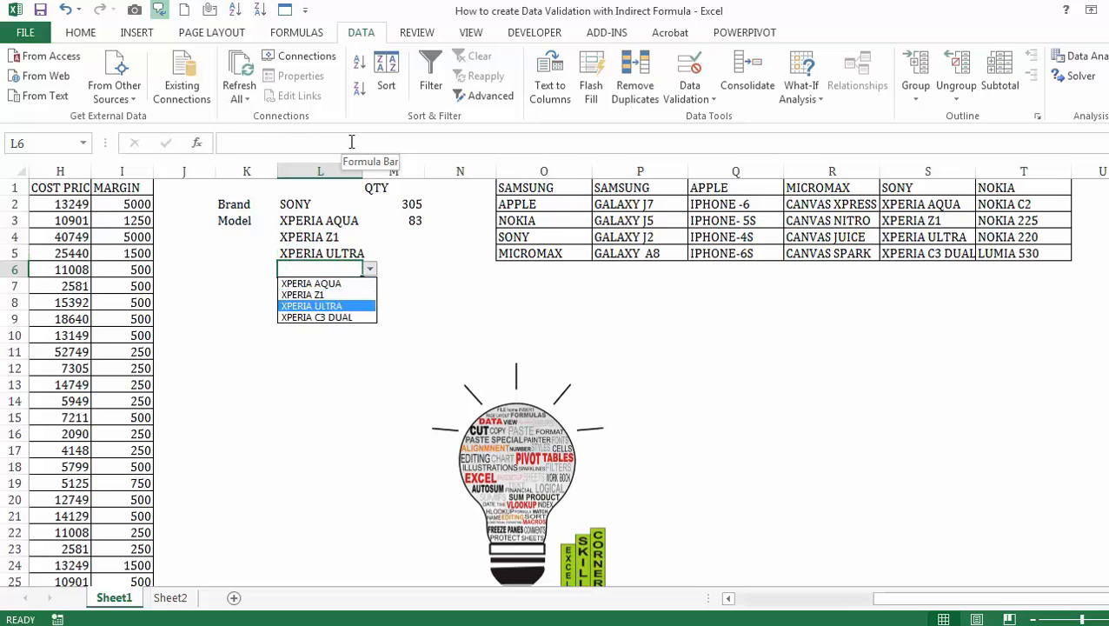
key(Escape)
- Fill the model quantity formula from M3 down through M6
key(Up)
key(Right)
key(Down)
key(ctrl+shift+Up)
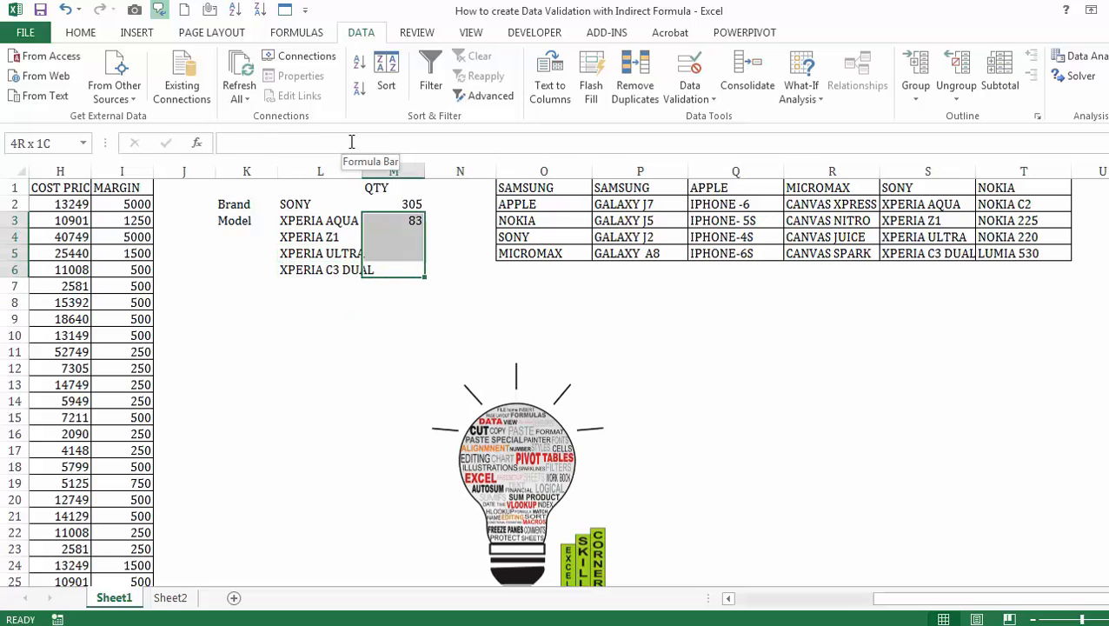
key(ctrl+d)
- Merge and center K3:K6 around the Model label and align it vertically to the middle
key(Left)
key(Left)
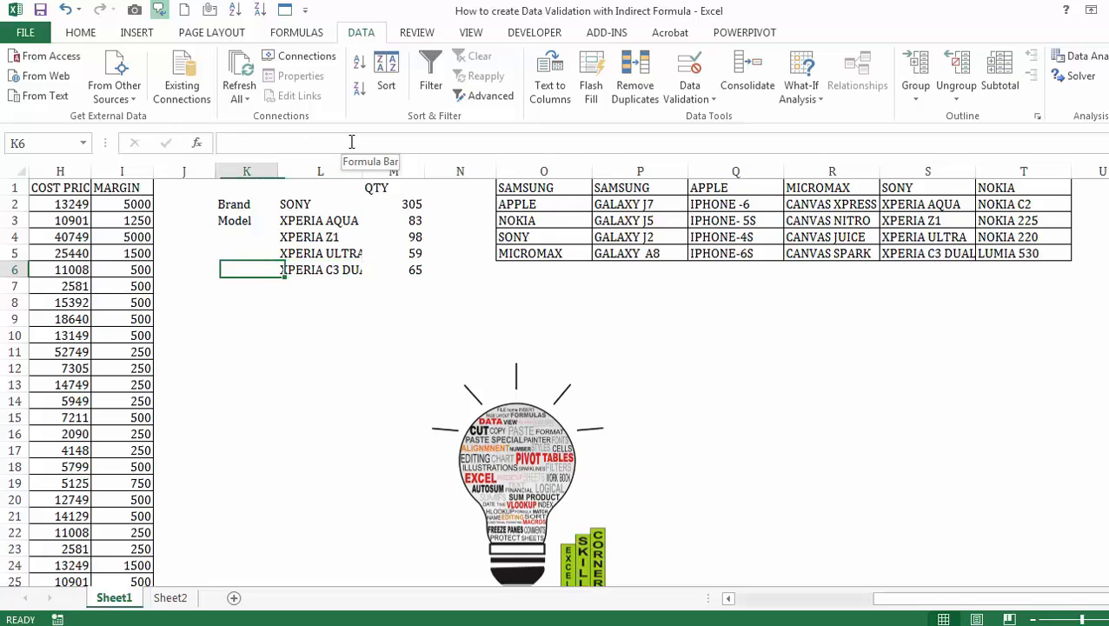
key(shift+Up)
key(shift+Up)
key(shift+Up)
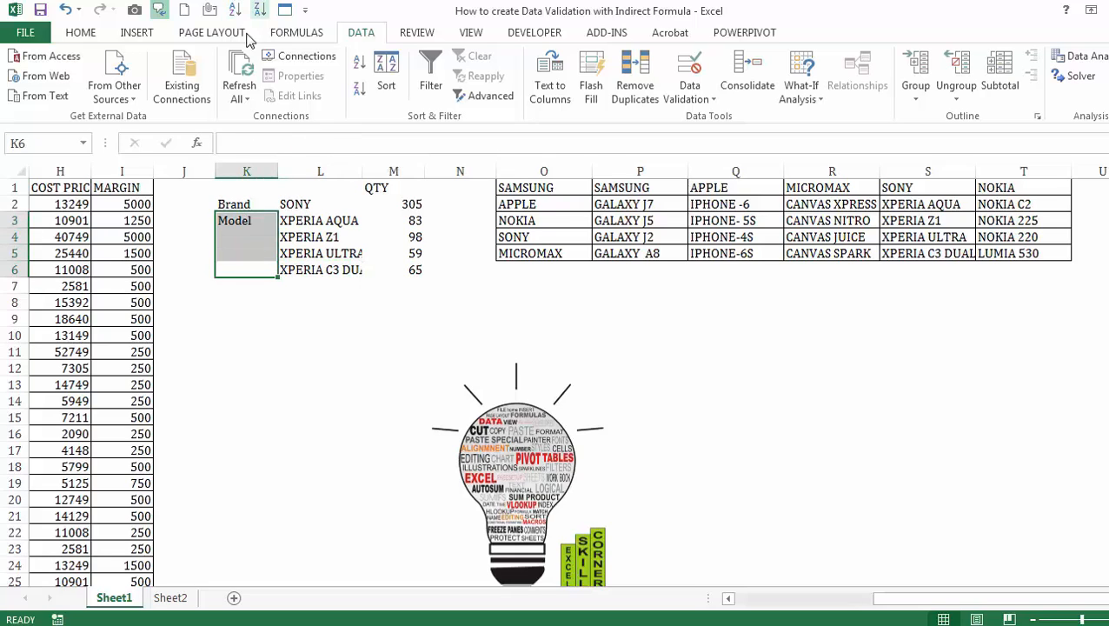
click(80, 32)
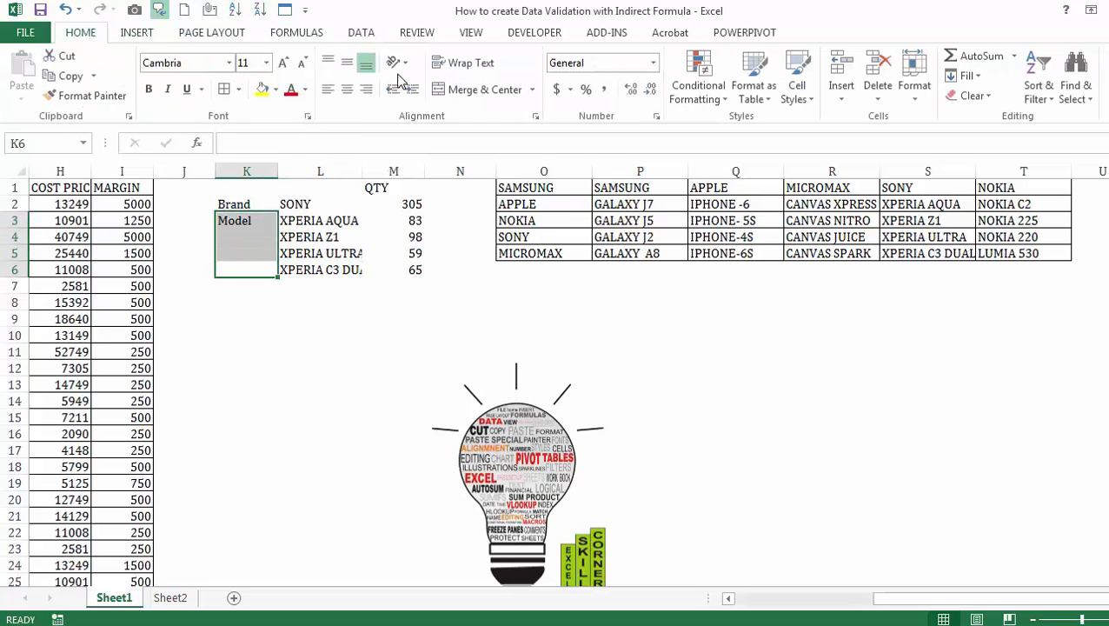
click(457, 96)
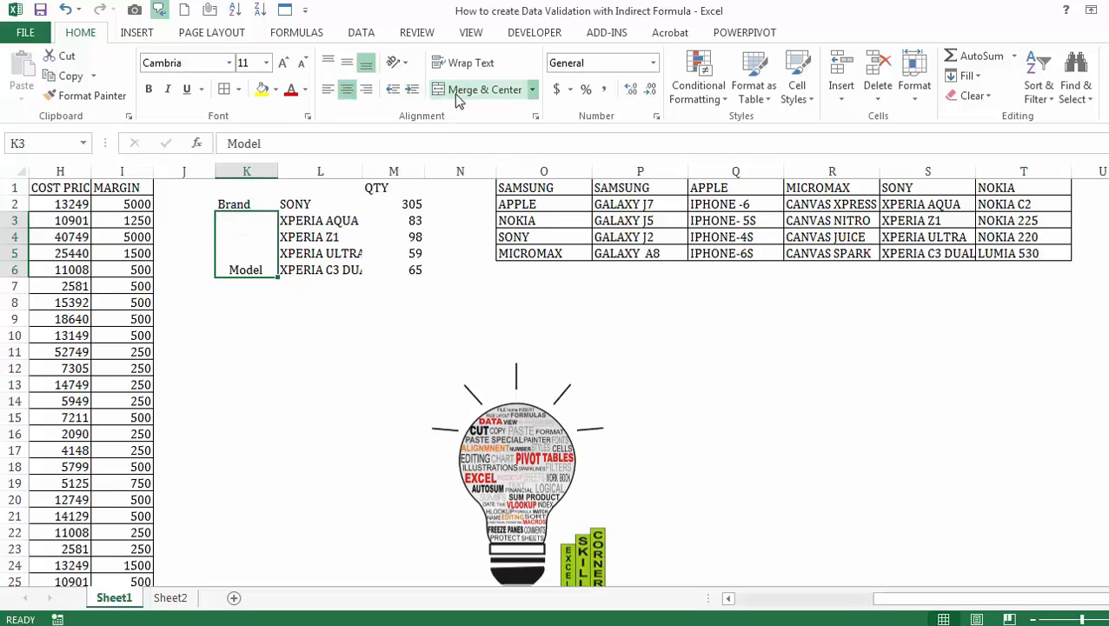
click(347, 63)
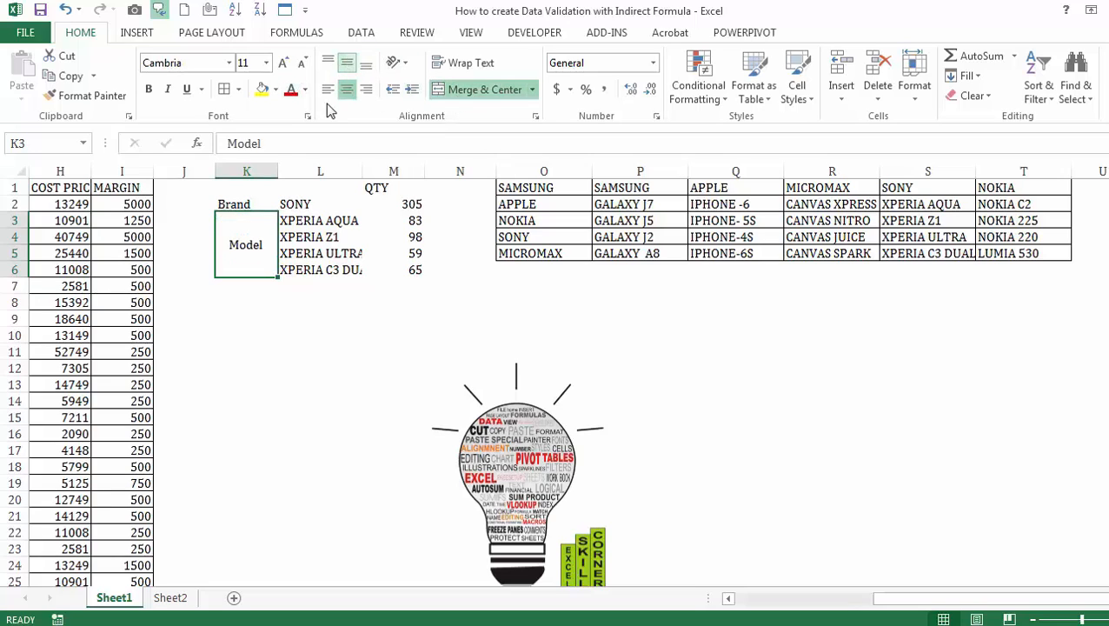
- Center the Brand label in K2 and apply borders to all cells in K2:M6
click(233, 205)
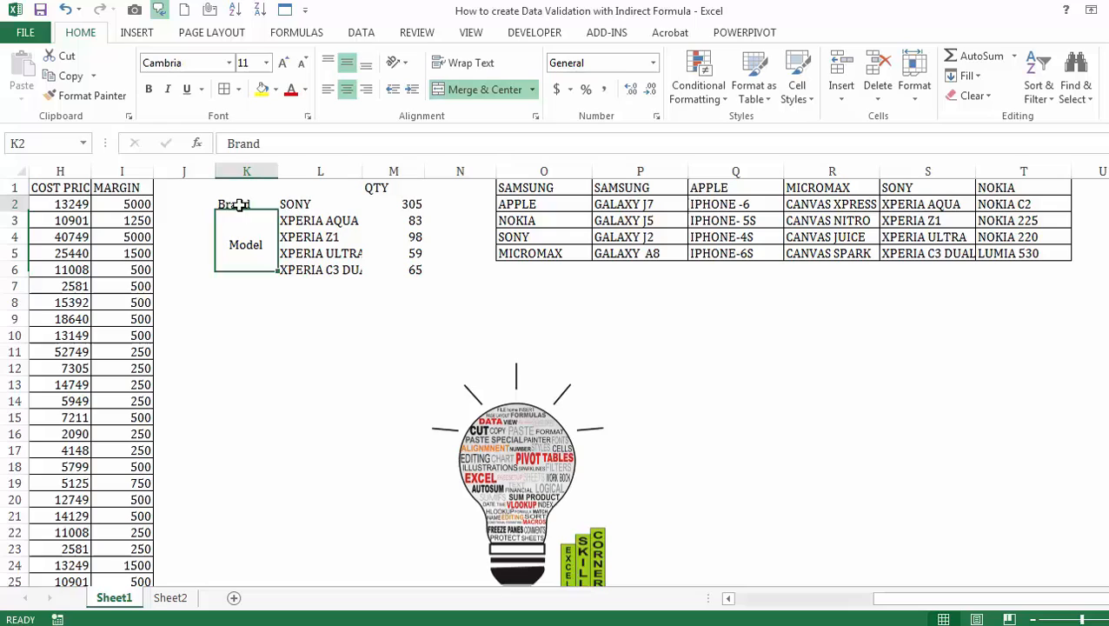
click(486, 97)
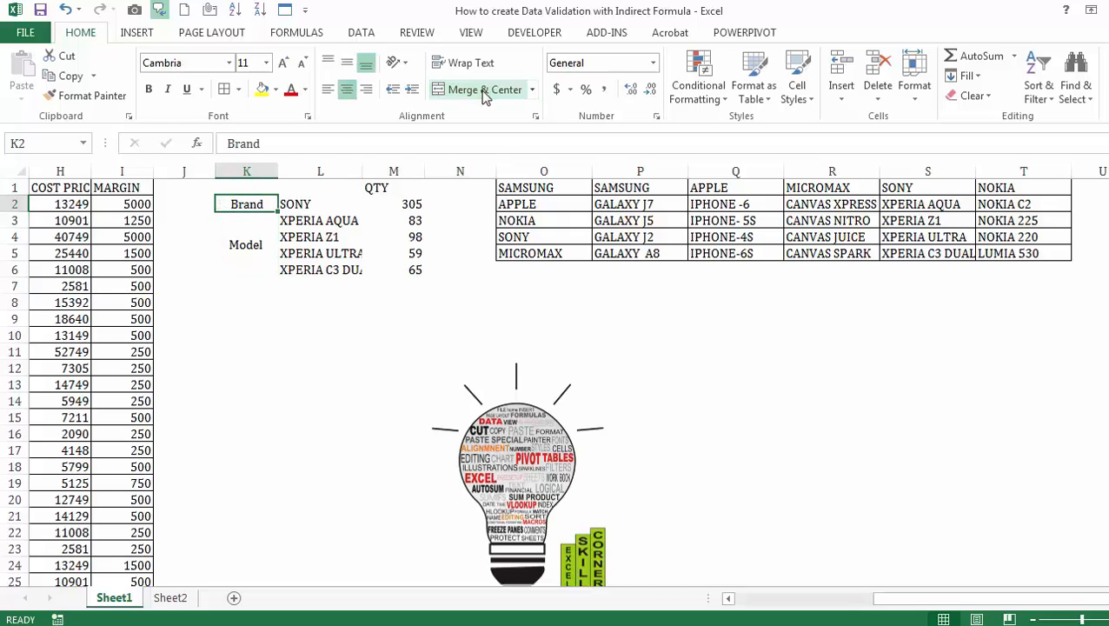
key(shift+Right)
key(shift+Right)
key(shift+Down)
key(shift+Down)
key(shift+Down)
key(shift+Down)
key(shift+Down)
key(shift+Up)
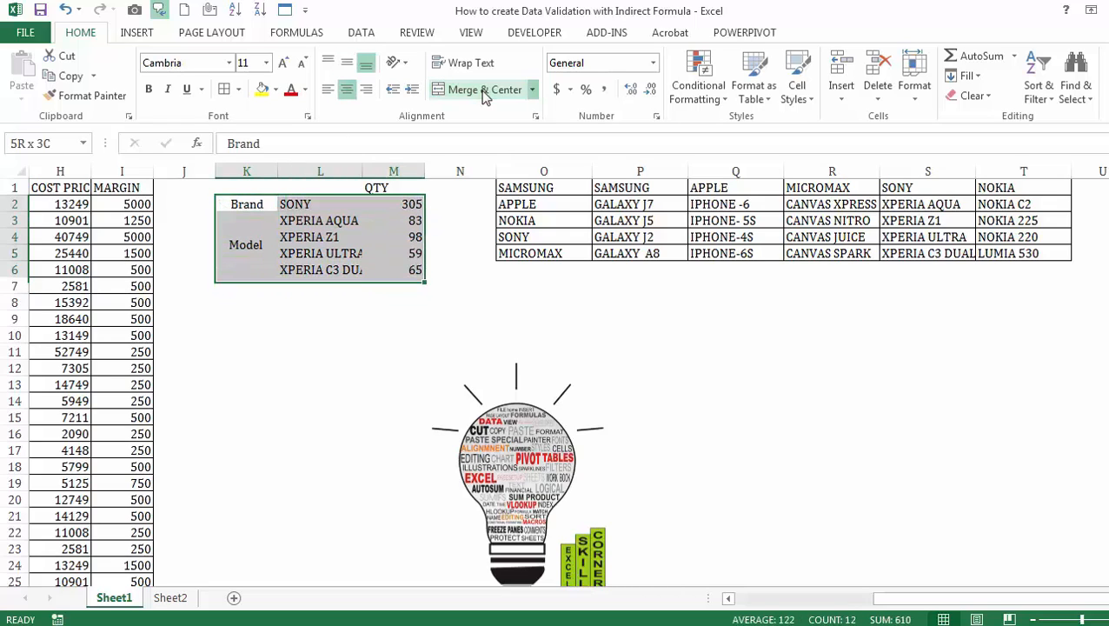
click(221, 89)
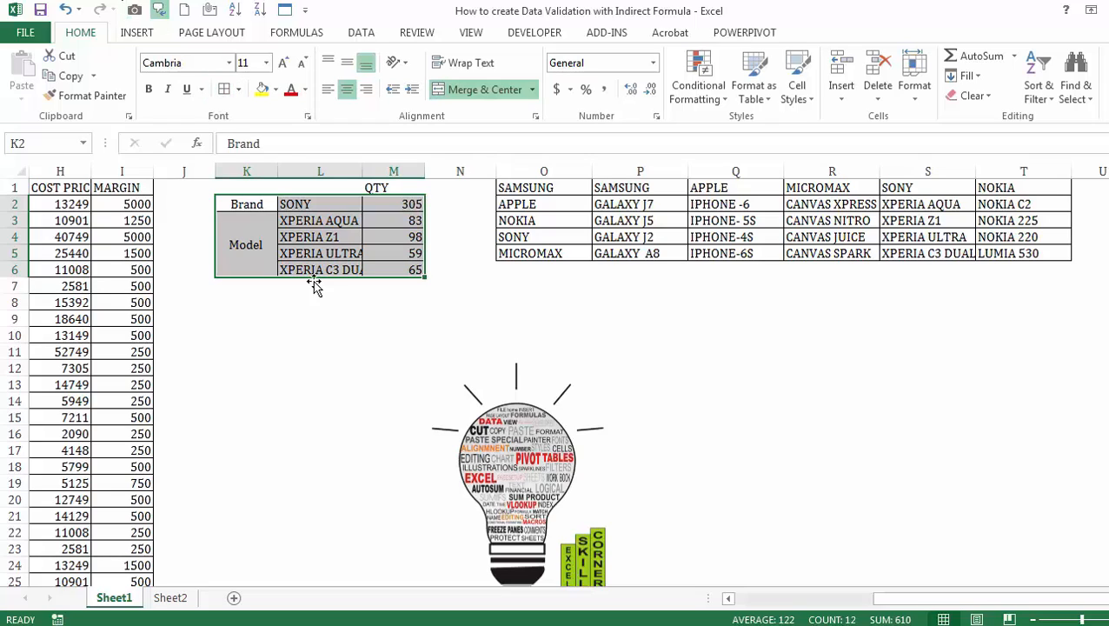
- Clear the model selections in L3:L6 and change the Brand in L2 to APPLE
click(316, 300)
click(332, 204)
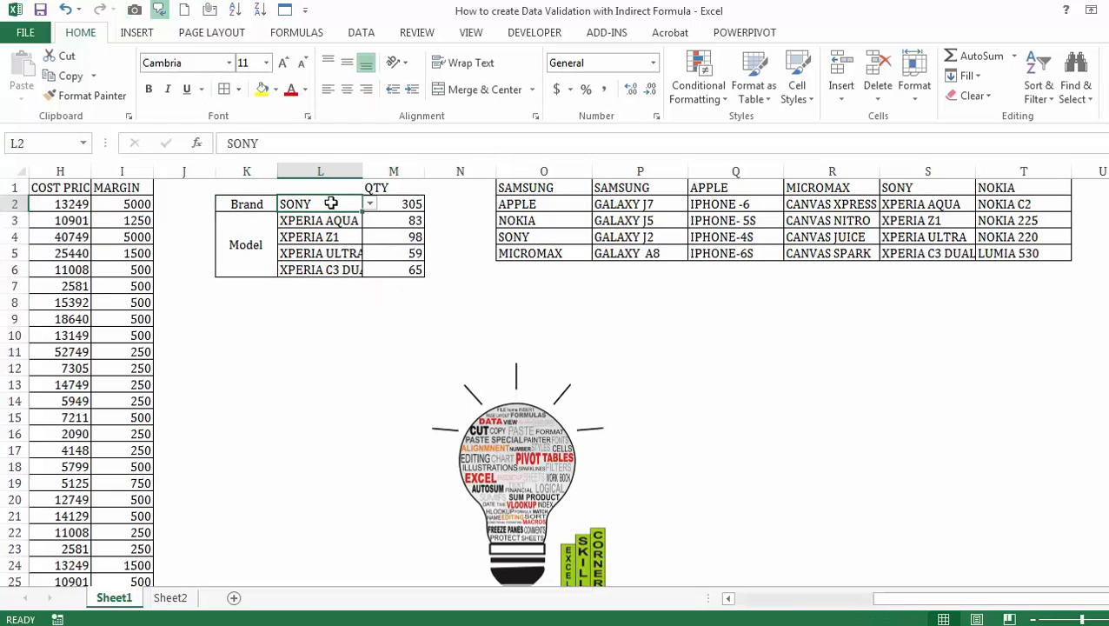
key(Down)
key(ctrl+shift+Down)
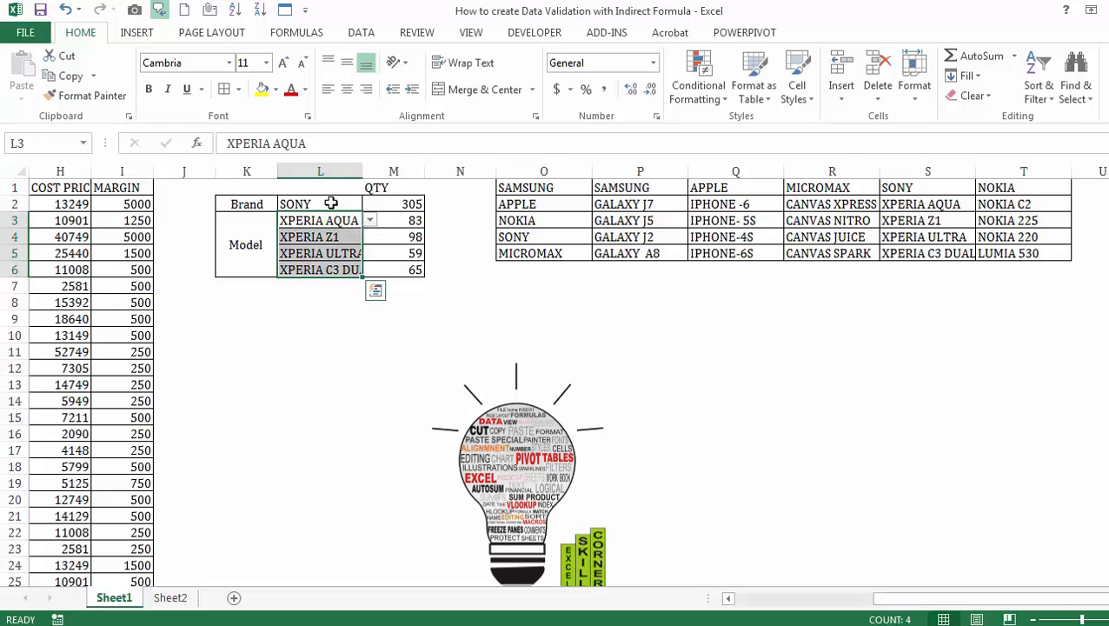
key(Delete)
click(332, 200)
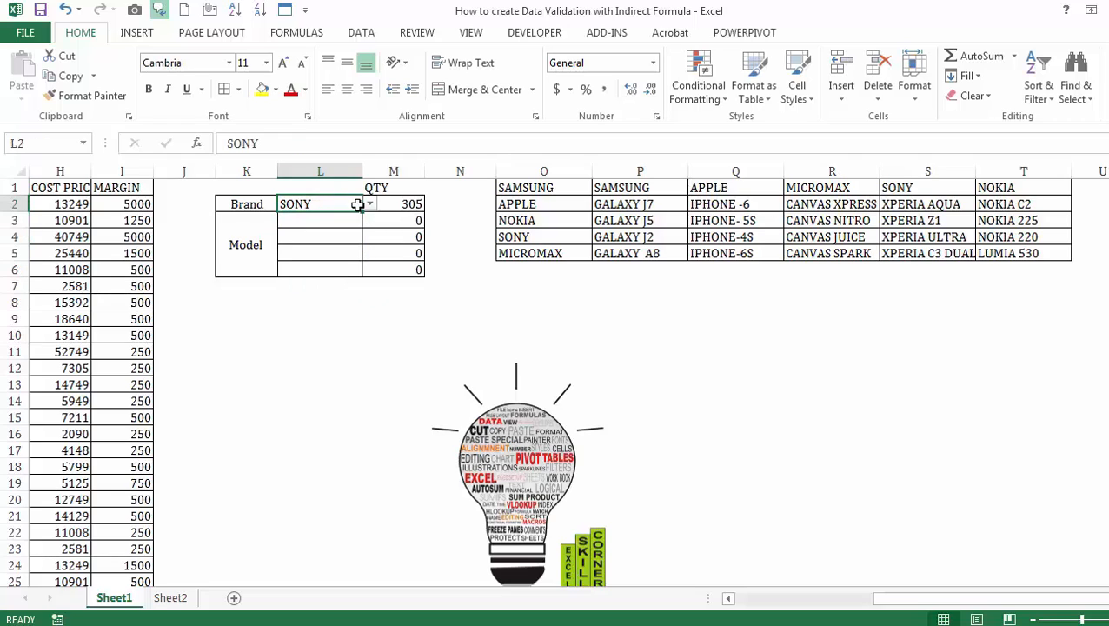
click(368, 205)
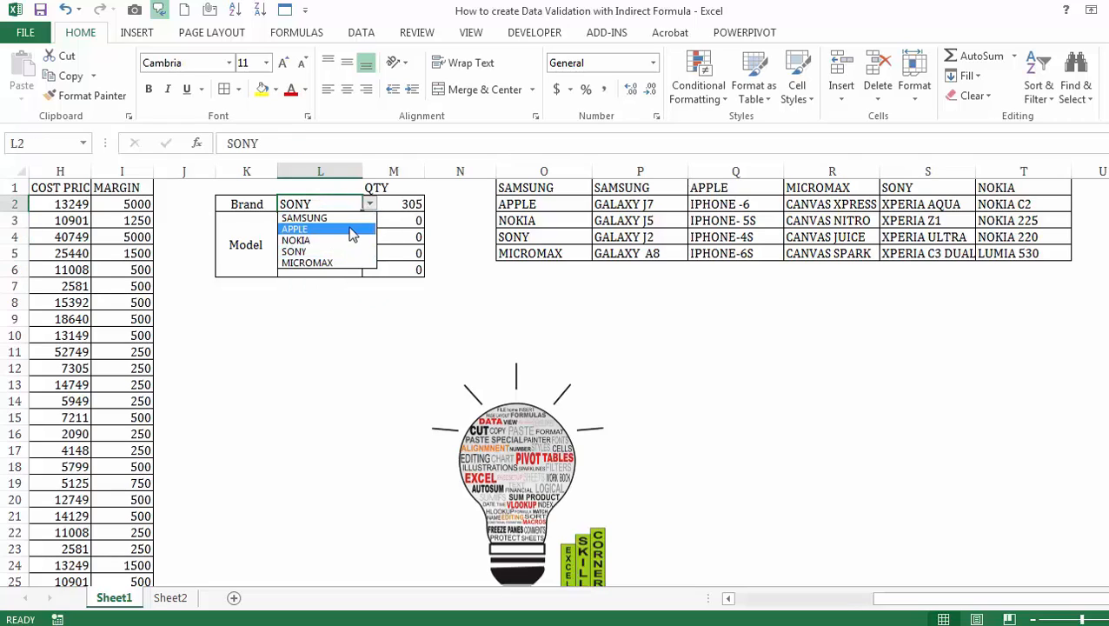
click(351, 230)
- Choose the models IPHONE -6 in L3, IPHONE- 5S in L4 and IPHONE-4S in L5 from their drop-down lists
click(339, 220)
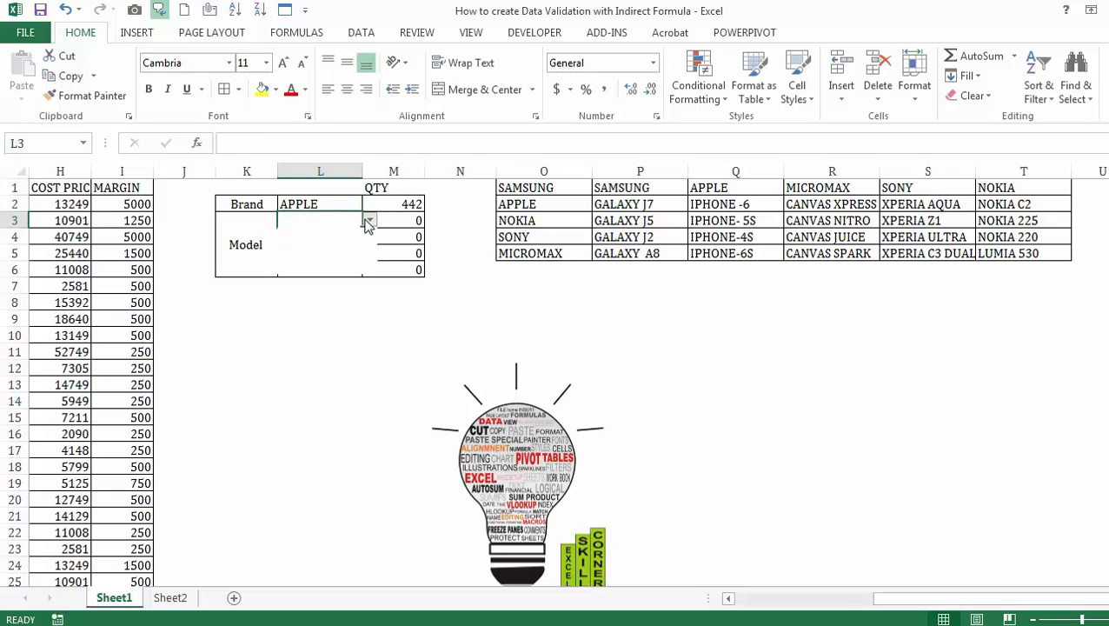
click(369, 223)
click(357, 233)
click(356, 238)
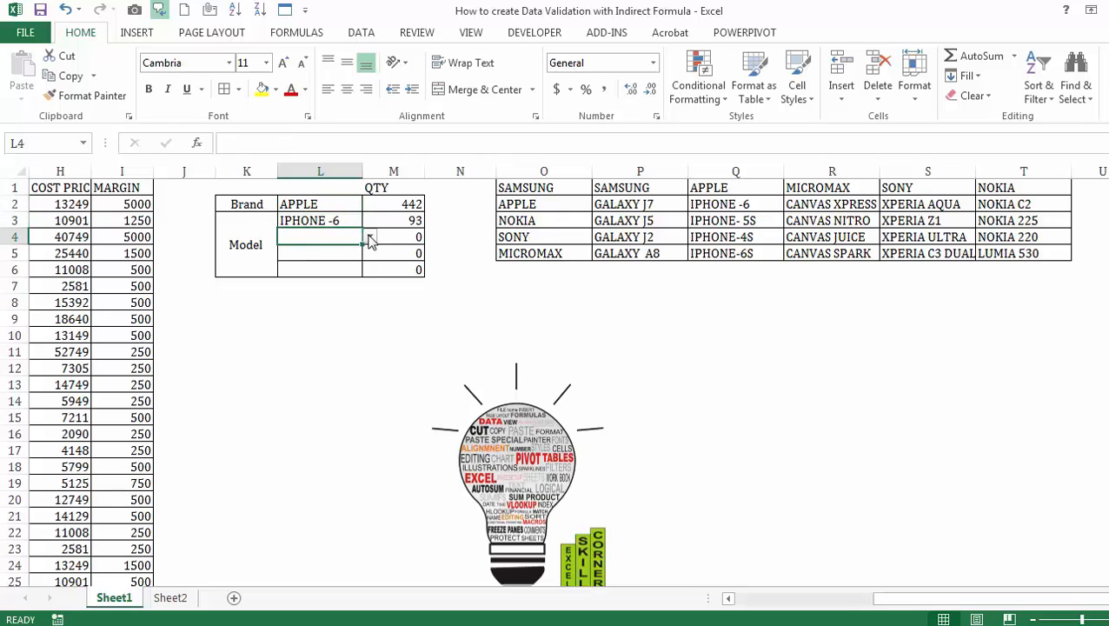
click(370, 237)
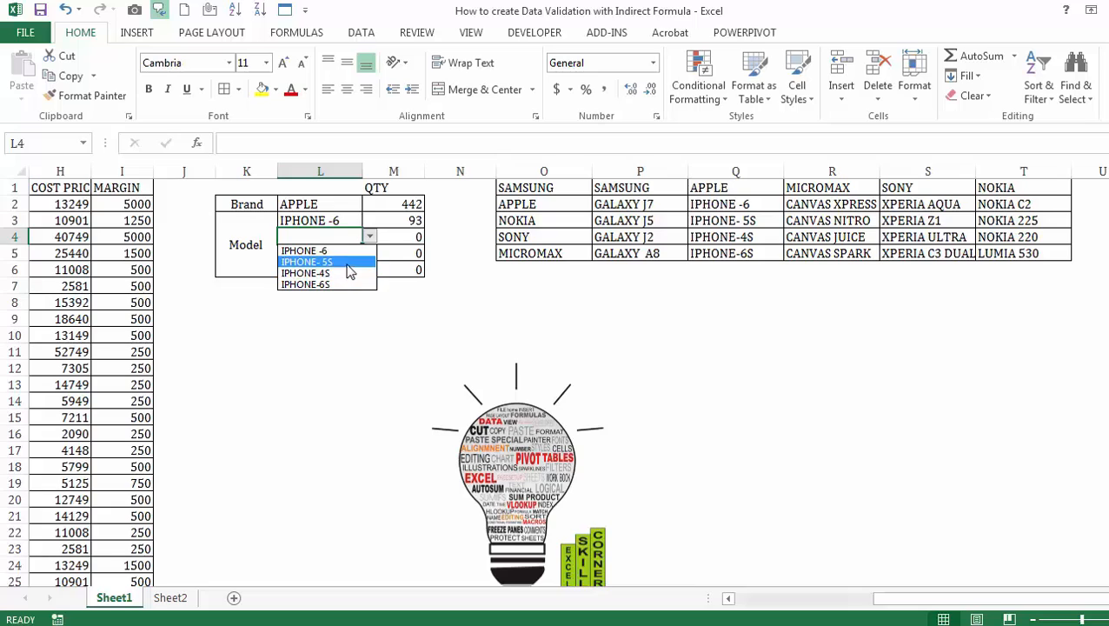
click(346, 263)
click(346, 265)
click(347, 253)
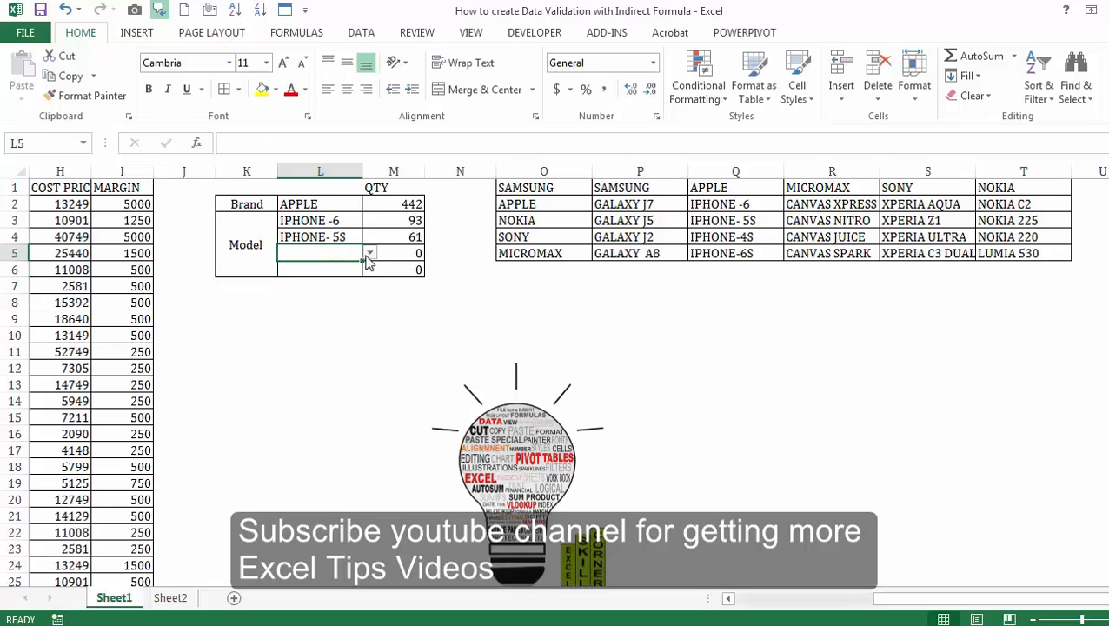
click(368, 254)
click(341, 288)
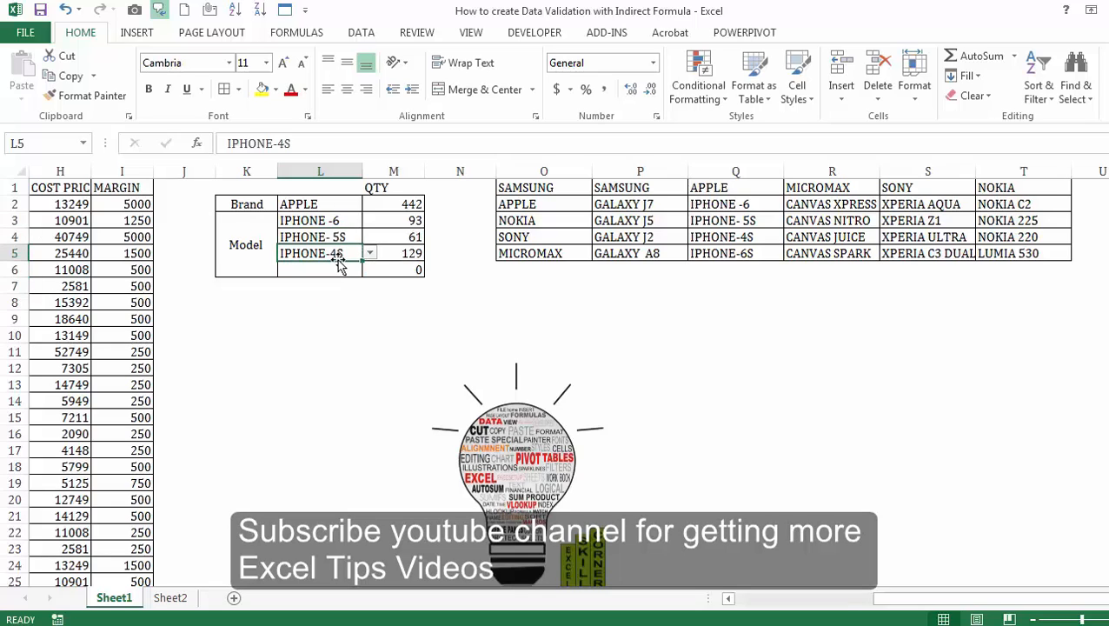
- Choose the model IPHONE-6S in L6 from its drop-down list
click(341, 265)
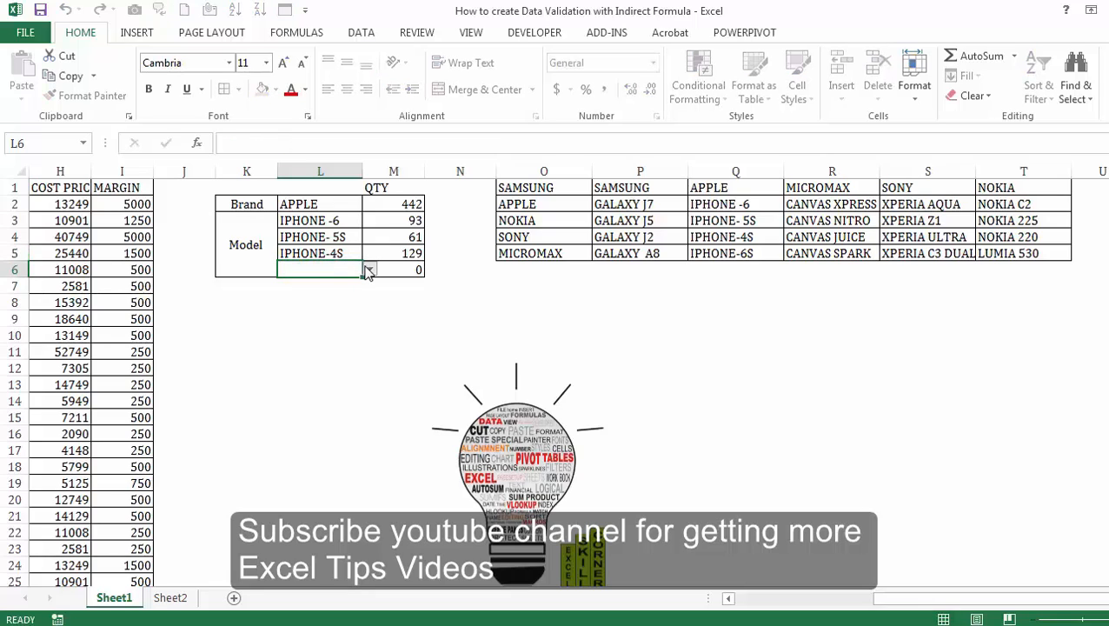
click(369, 270)
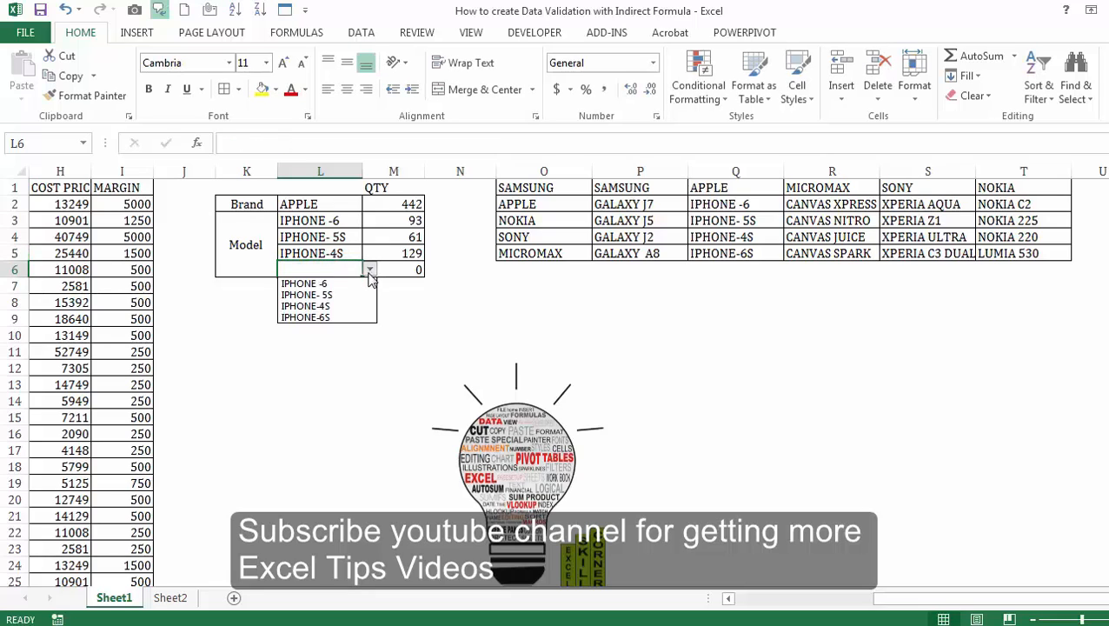
click(359, 320)
click(356, 314)
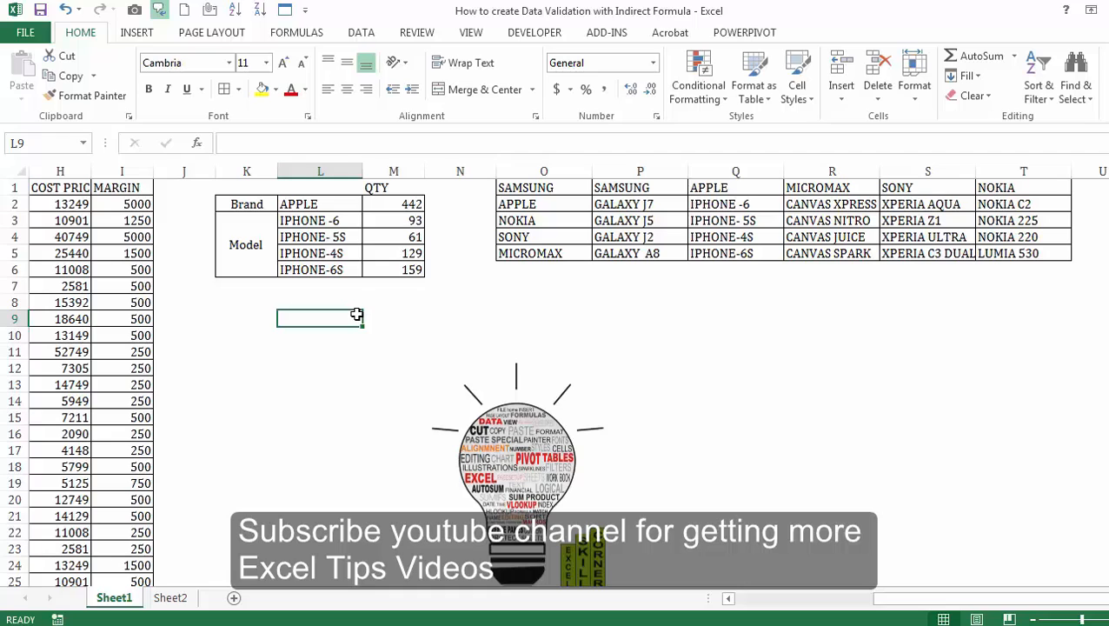
- Return to cell A1 to view the source sales data from its first column
key(Up)
key(Up)
key(Up)
key(Up)
key(Up)
key(Up)
key(Up)
key(Up)
key(Left)
key(Left)
key(Left)
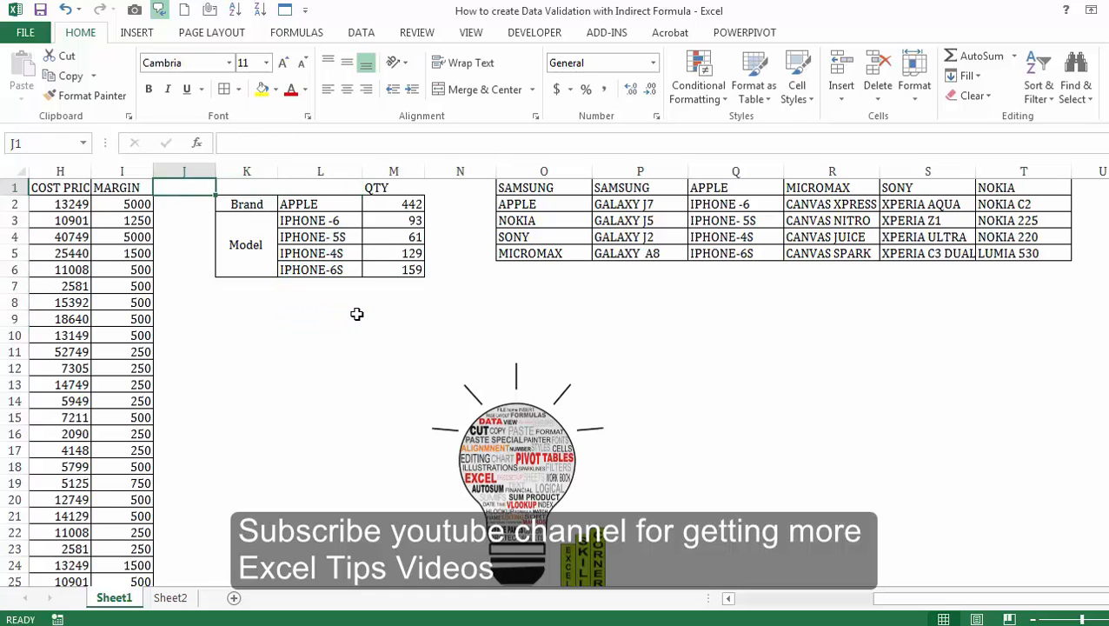
key(Left)
key(Left)
key(Left)
key(Left)
key(Left)
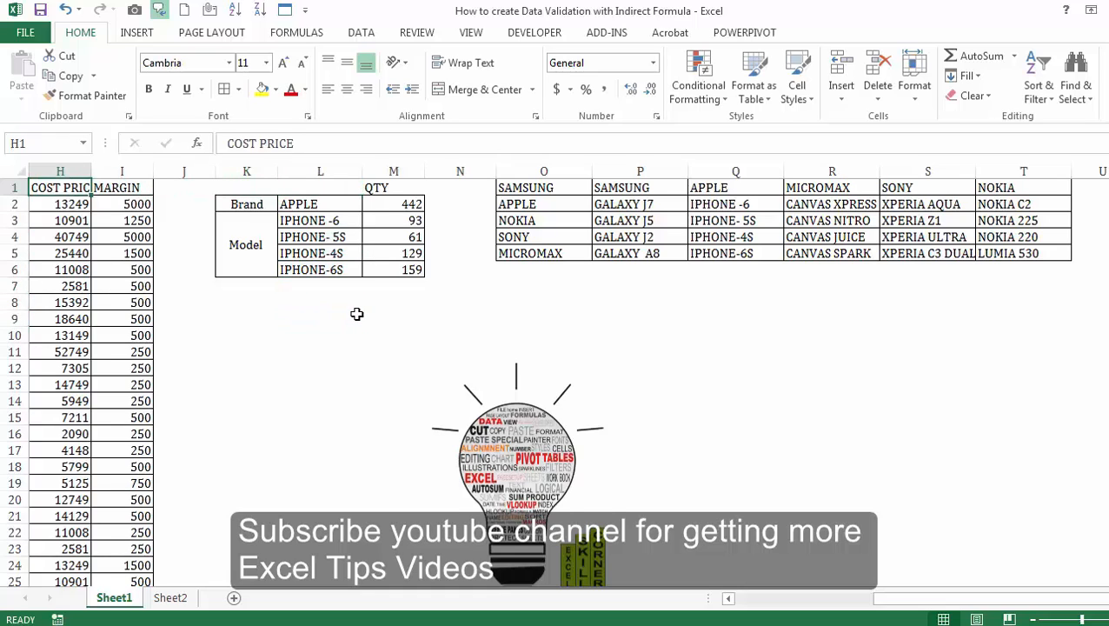
key(Left)
key(Left)
key(Left)
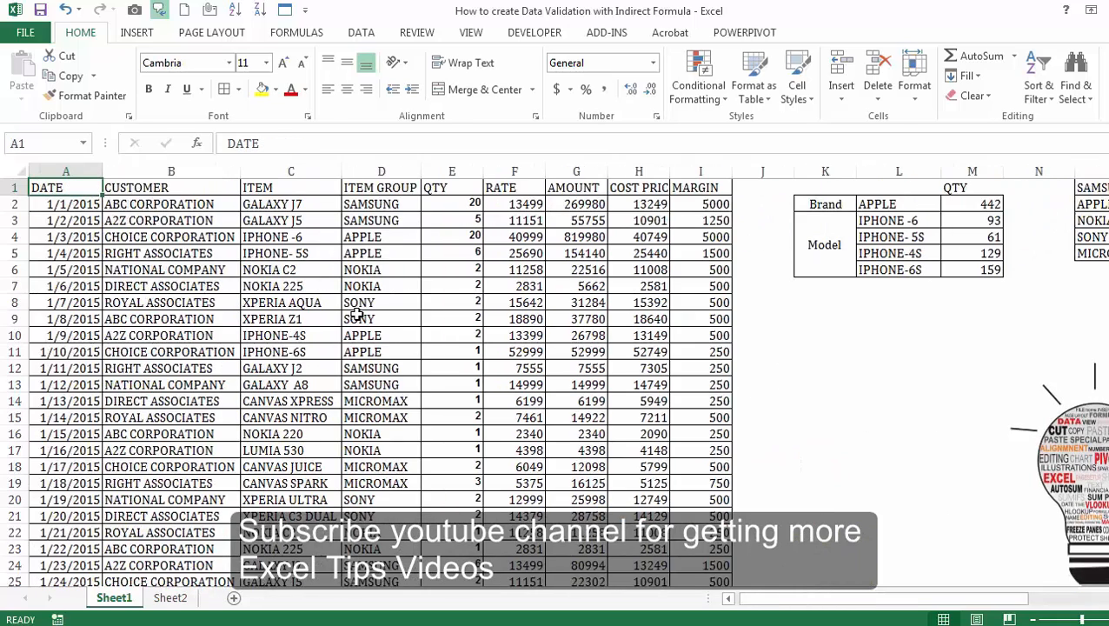